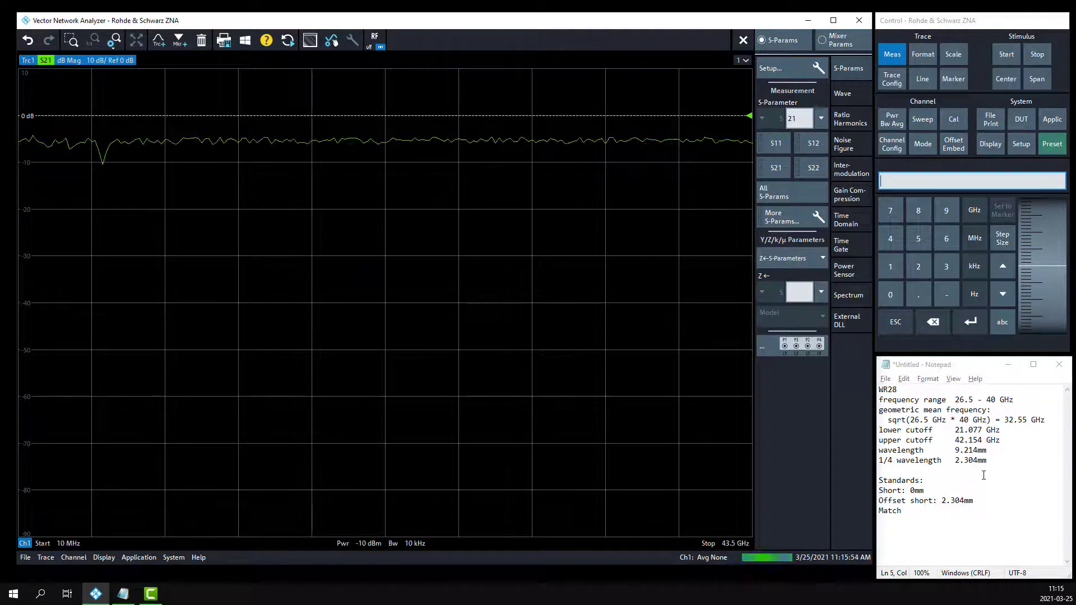
Set the sweep to start at 26.5 GHz and stop at 40 GHz
{"action": "left_click", "coordinate": [1002, 59]}
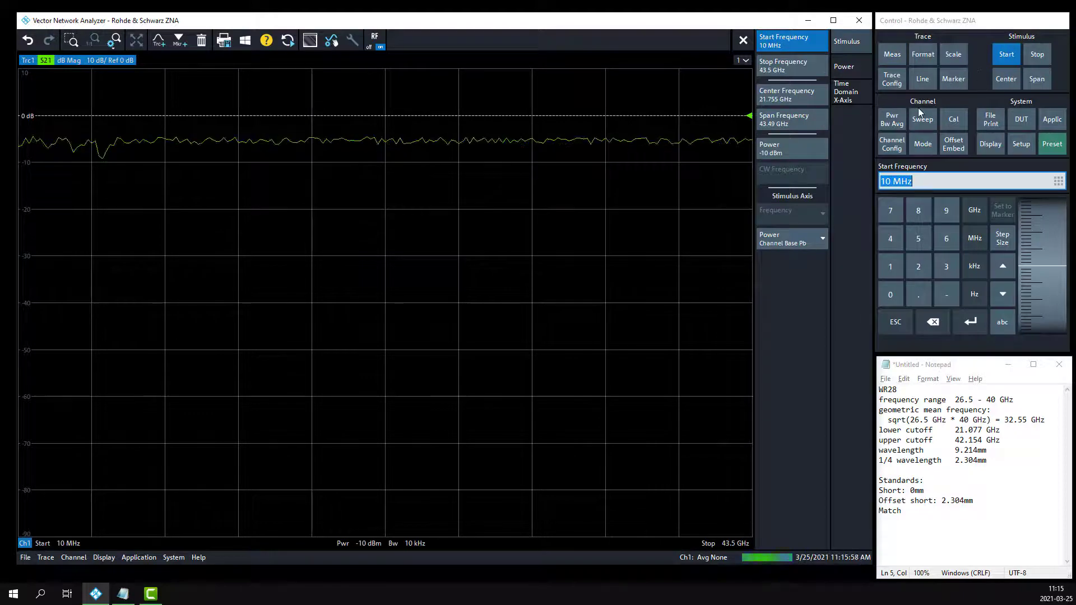
{"action": "type", "text": "26.5g"}
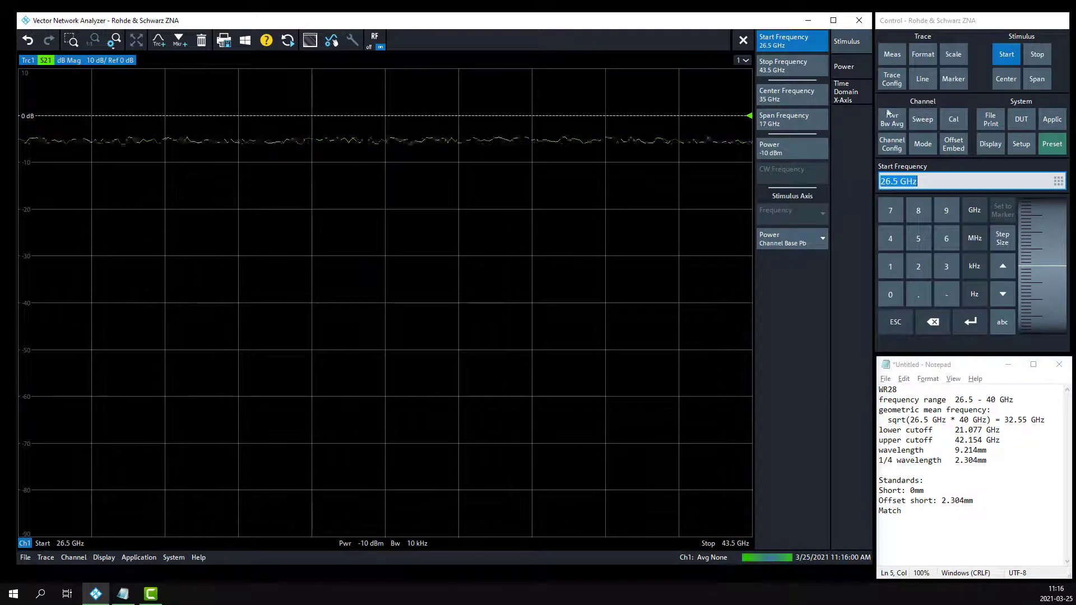
{"action": "left_click", "coordinate": [783, 67]}
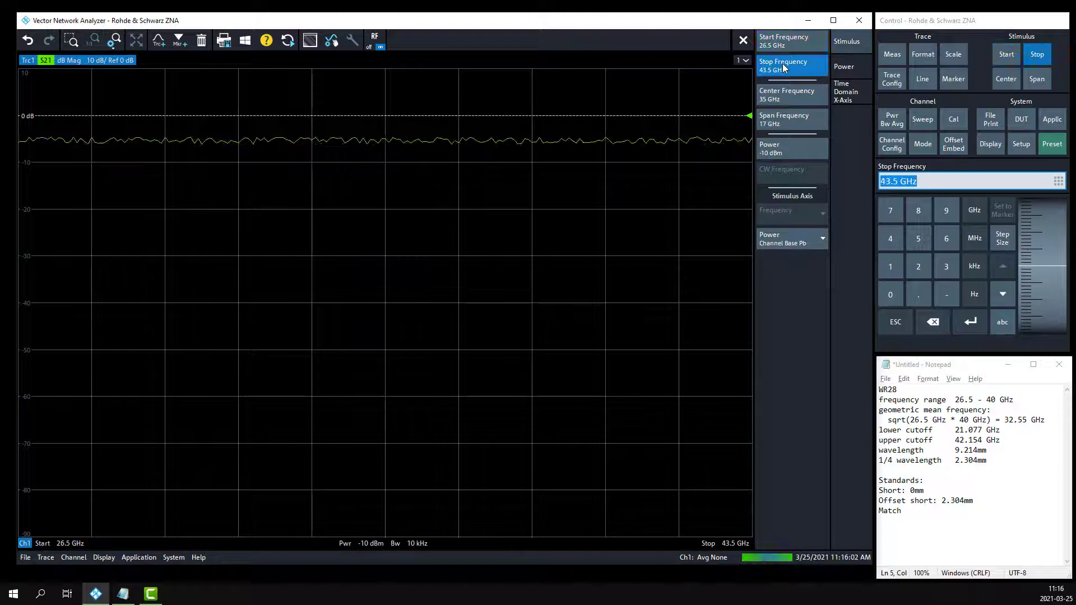
{"action": "type", "text": "40g"}
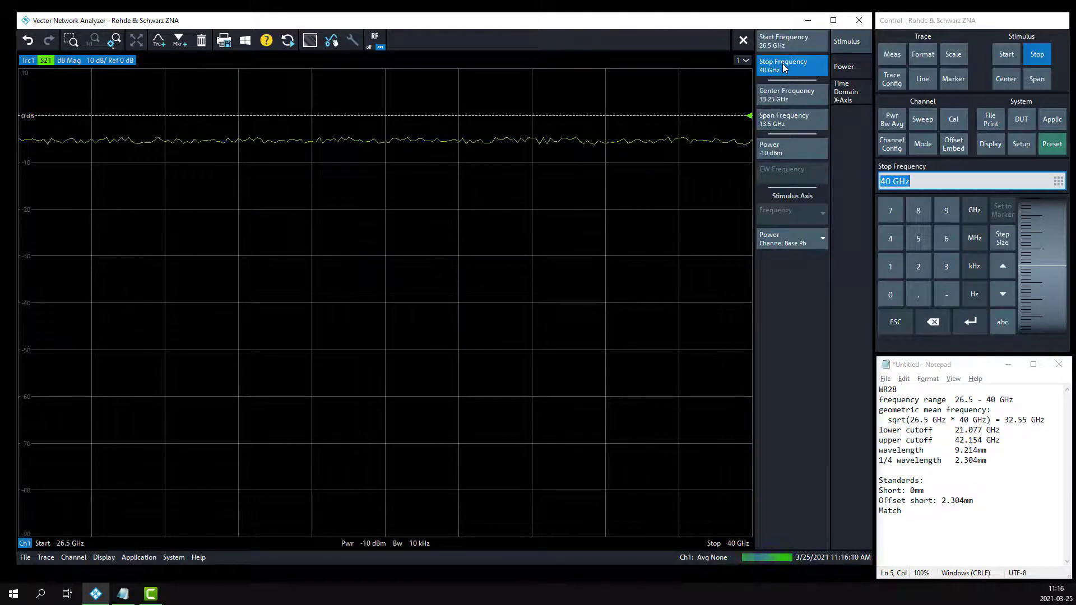
Add a new user connector type named WR28 in the Cal Connector Types list
{"action": "left_click", "coordinate": [954, 120]}
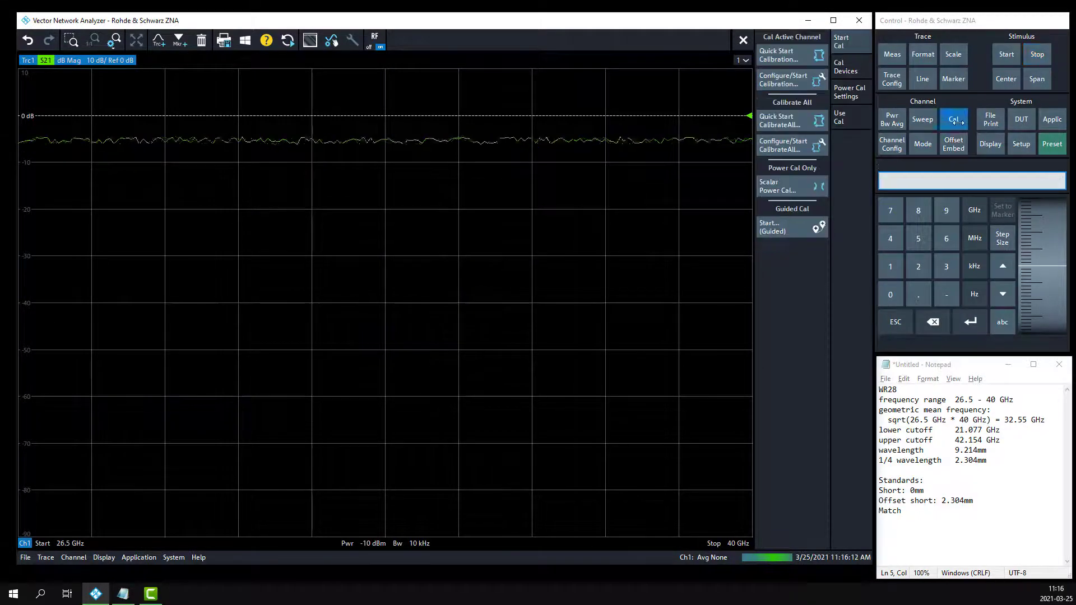
{"action": "left_click", "coordinate": [845, 70]}
{"action": "left_click", "coordinate": [787, 44]}
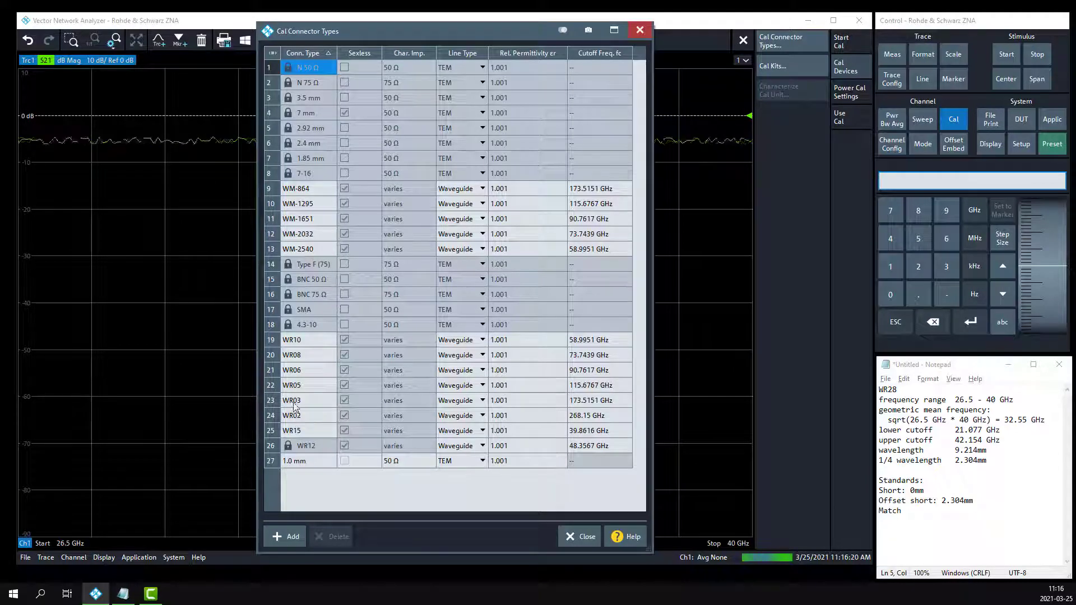
{"action": "left_click", "coordinate": [290, 539]}
{"action": "type", "text": "WR"}
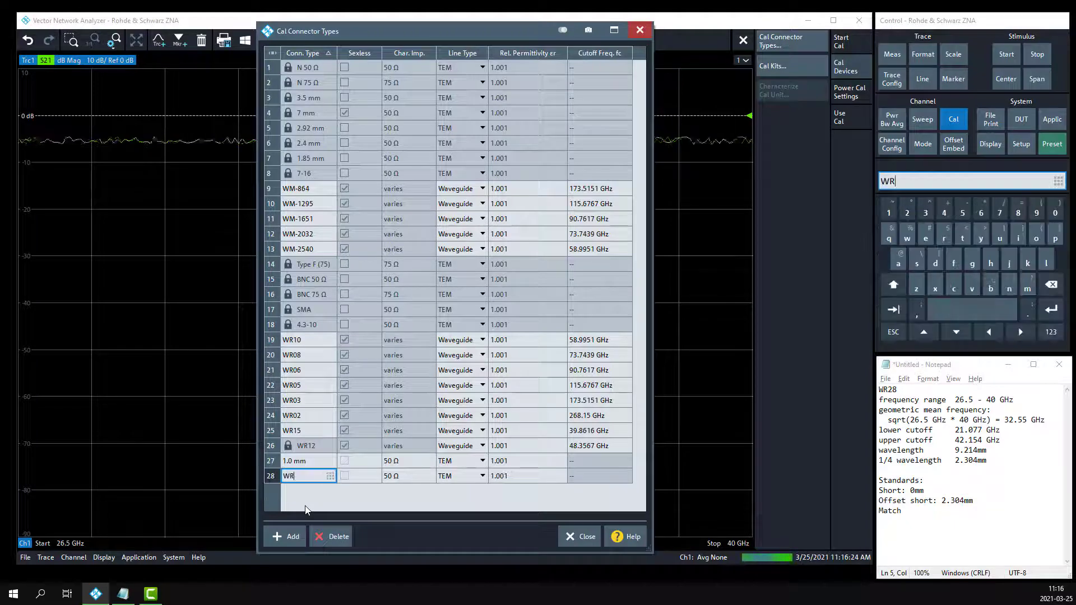
{"action": "type", "text": "28"}
{"action": "key", "text": "Return"}
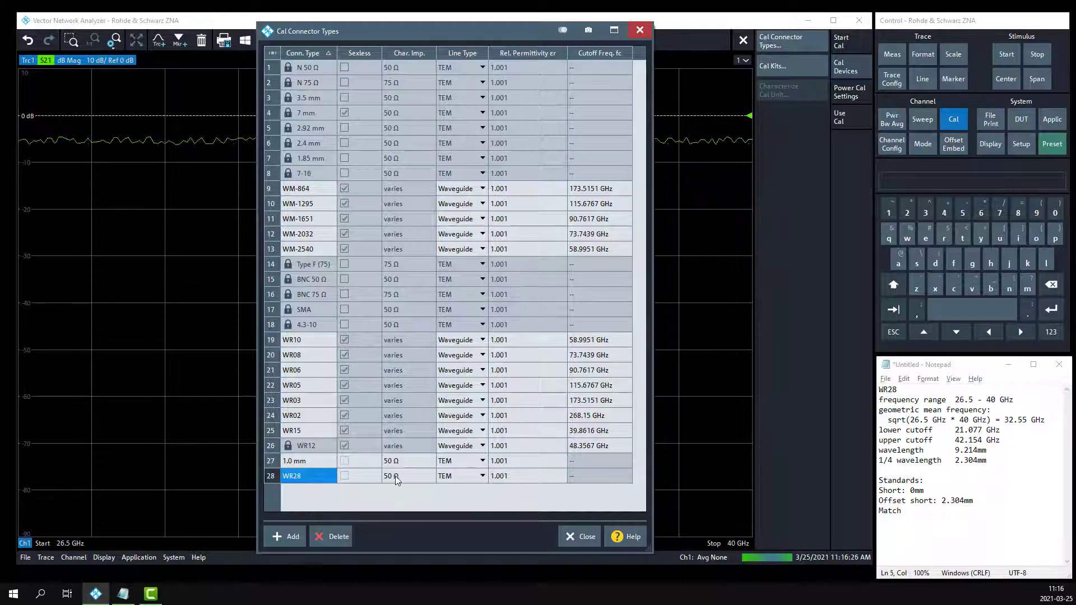
Make WR28 a waveguide connector with a 21.077 GHz cutoff frequency and close the list
{"action": "left_click", "coordinate": [454, 478]}
{"action": "left_click", "coordinate": [454, 478]}
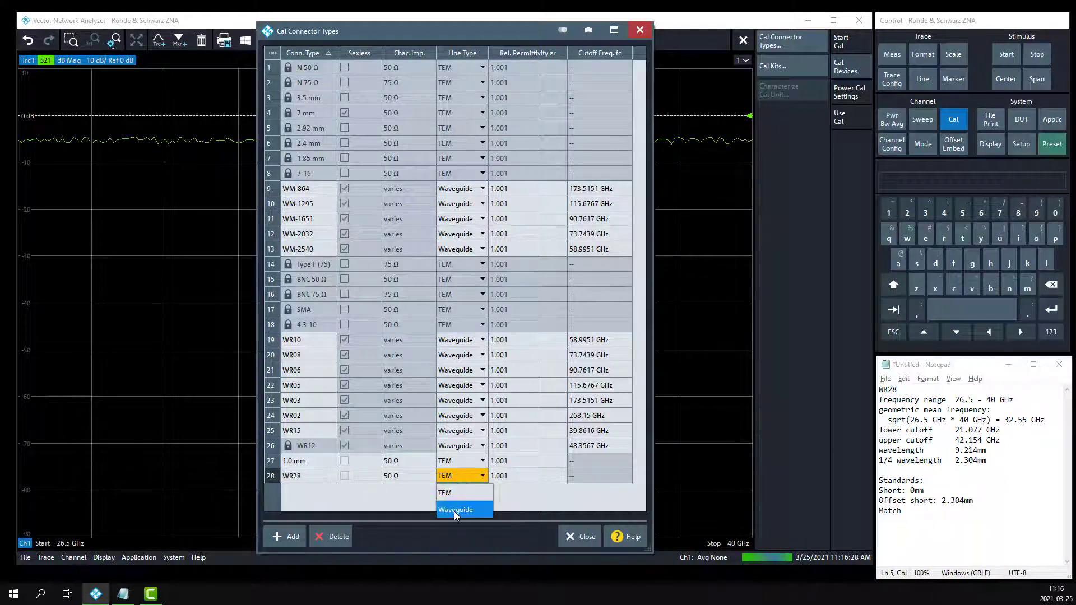
{"action": "left_click", "coordinate": [465, 506]}
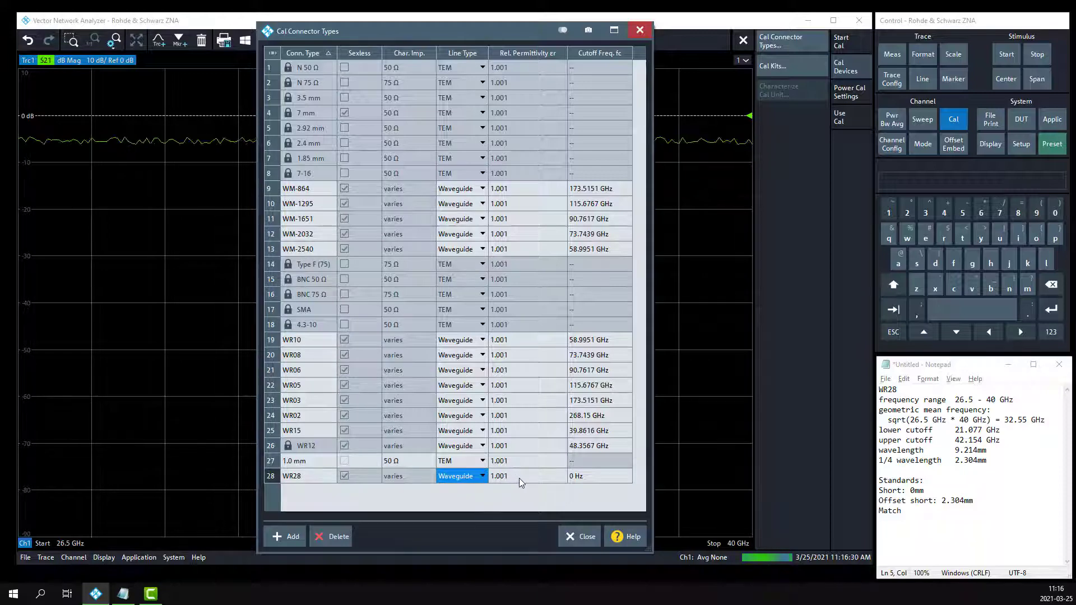
{"action": "double_click", "coordinate": [586, 476]}
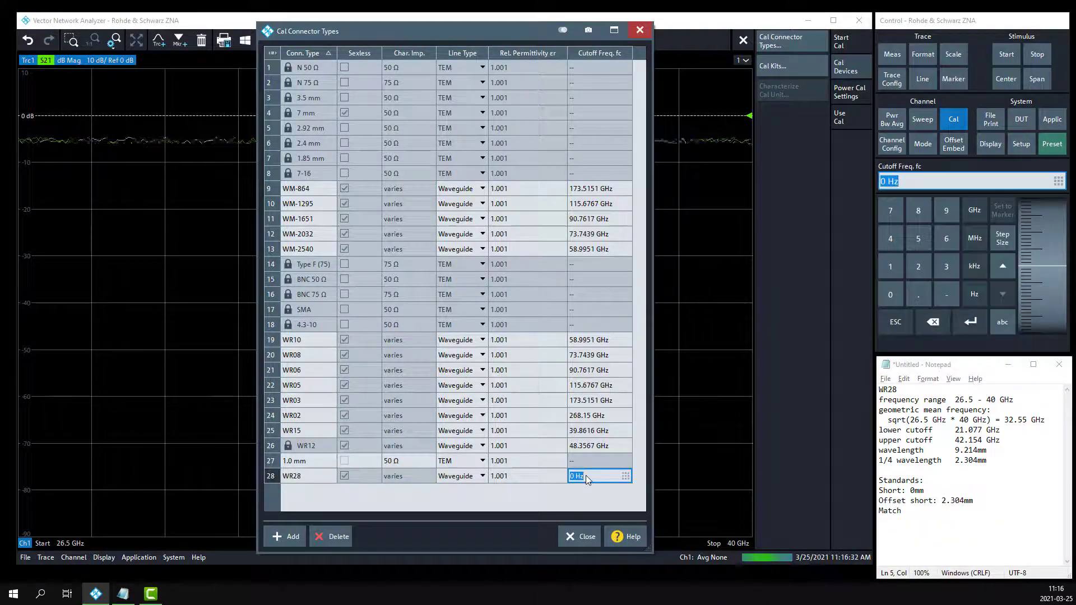
{"action": "type", "text": "21.077G"}
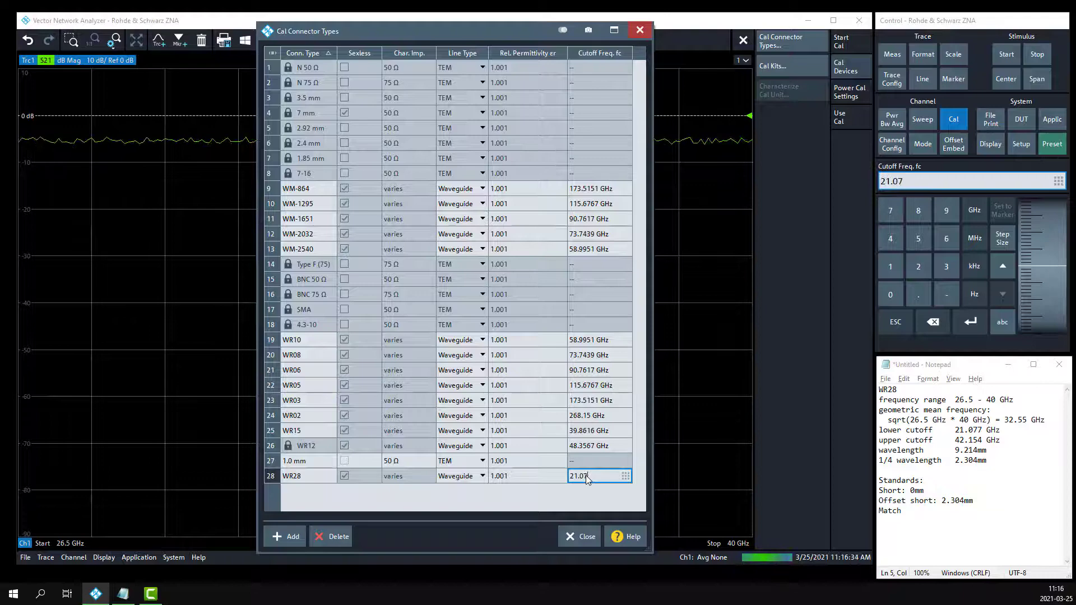
{"action": "key", "text": "Return"}
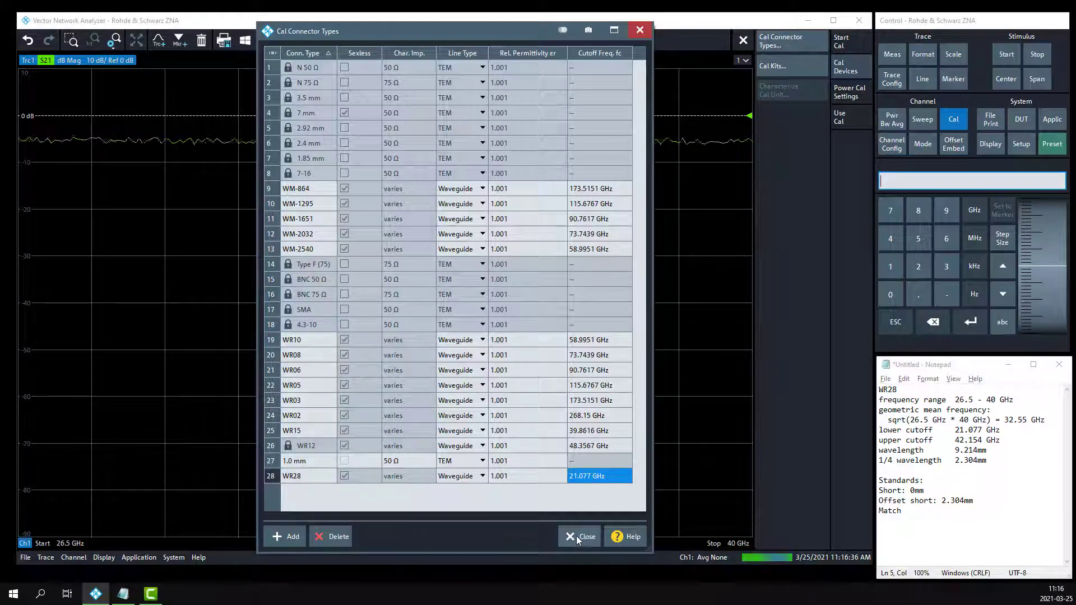
{"action": "left_click", "coordinate": [576, 535]}
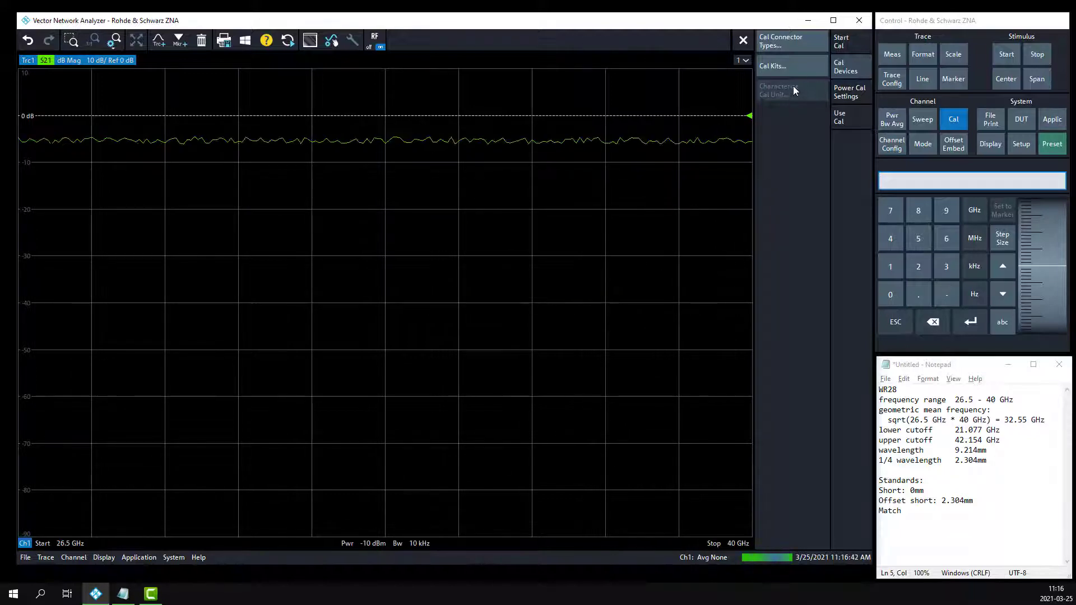
Add a WR28 kit named 'WR28 cal kit s/n 1' with Keysight Model unchecked
{"action": "left_click", "coordinate": [788, 69]}
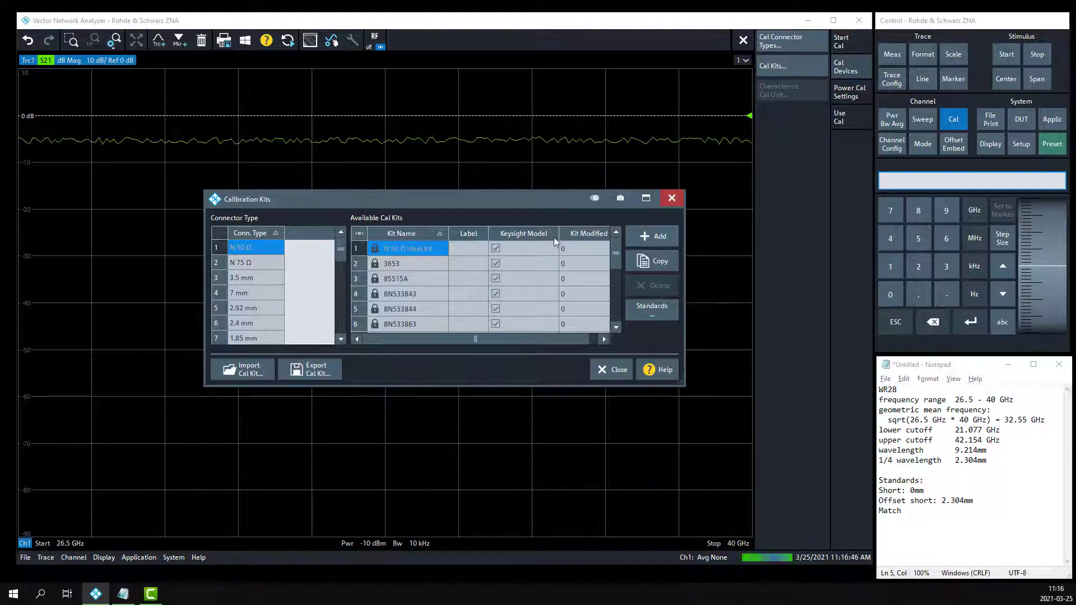
{"action": "left_click_drag", "start_coordinate": [340, 249], "coordinate": [329, 337]}
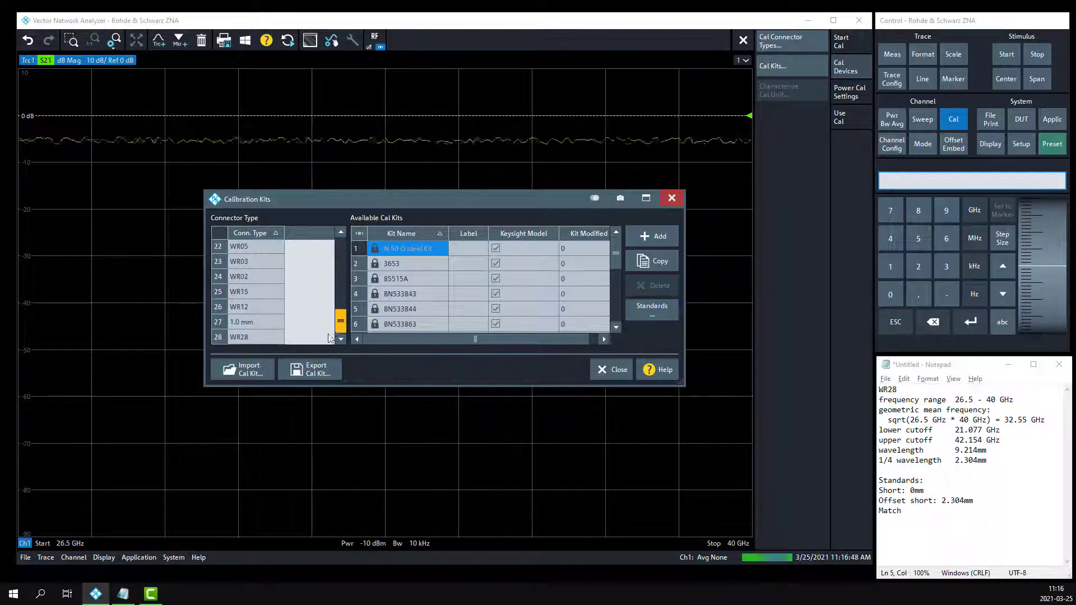
{"action": "left_click", "coordinate": [264, 337]}
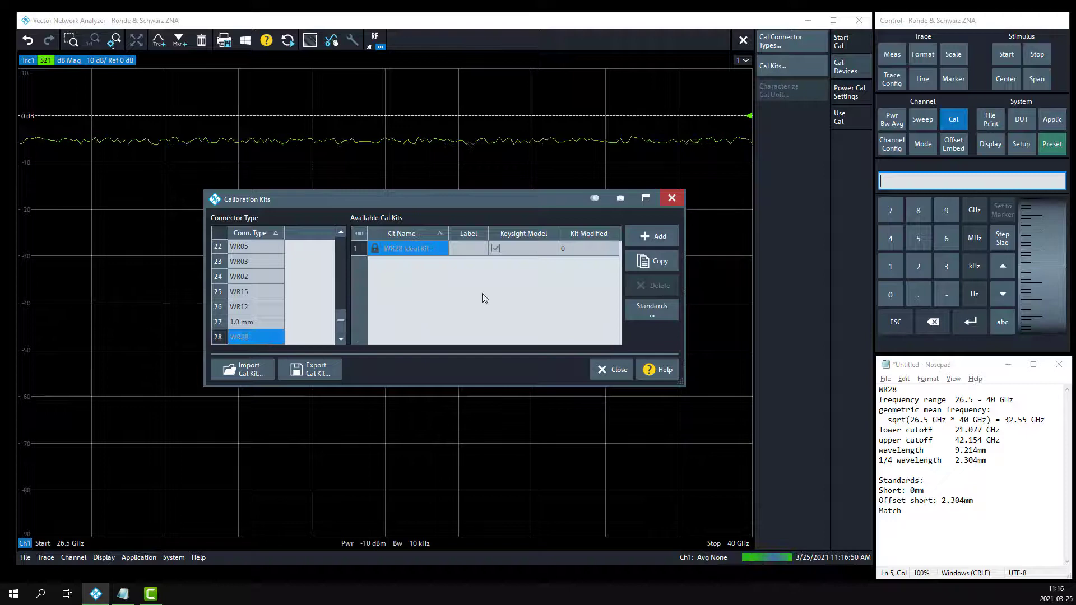
{"action": "left_click", "coordinate": [654, 237]}
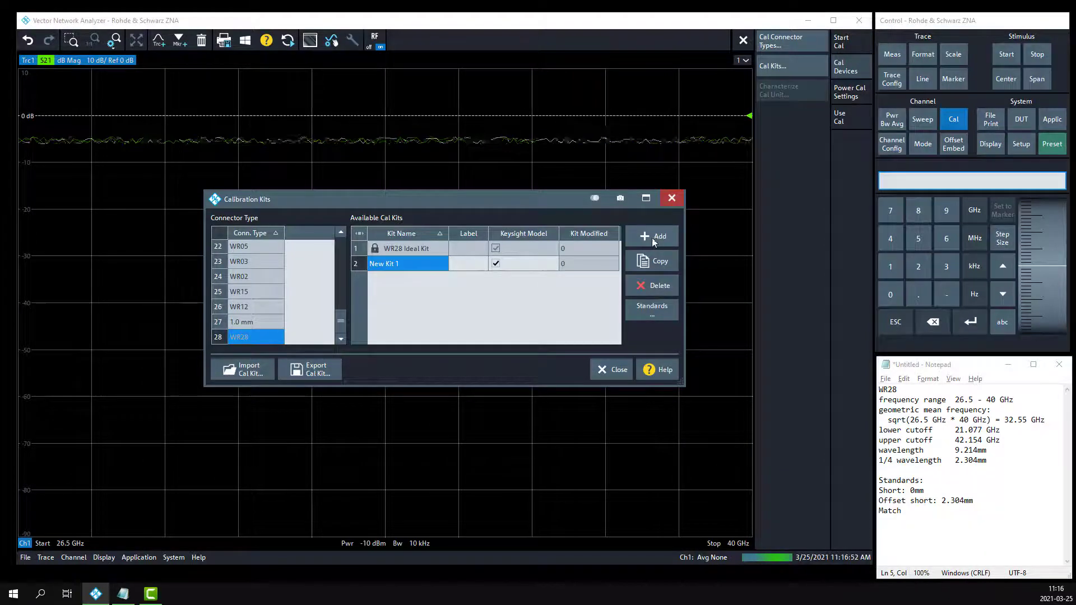
{"action": "double_click", "coordinate": [415, 269]}
{"action": "type", "text": "WR2"}
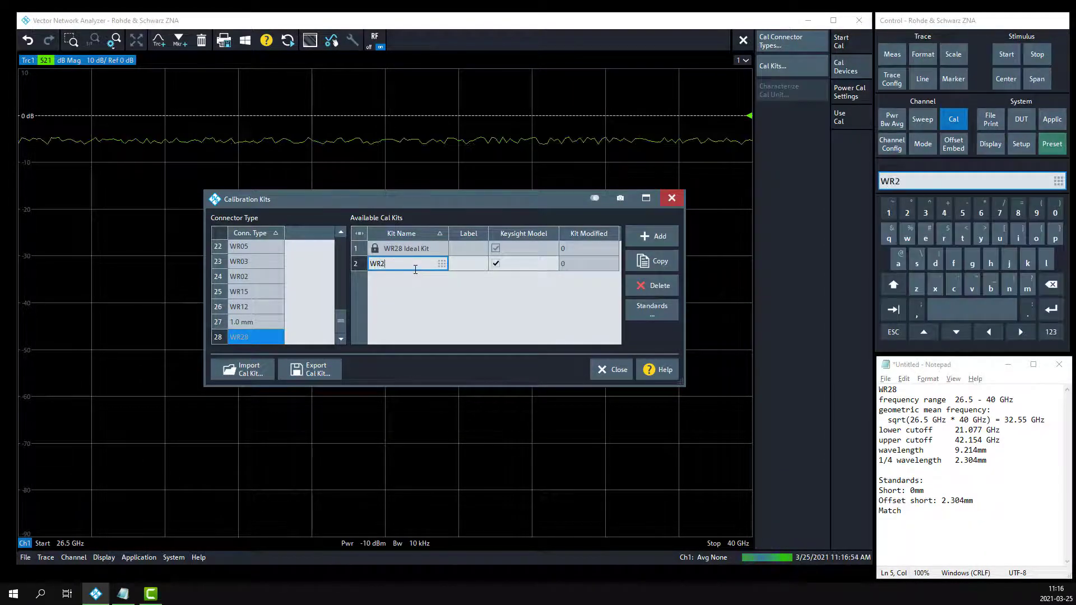
{"action": "type", "text": "8 cal kit s/n"}
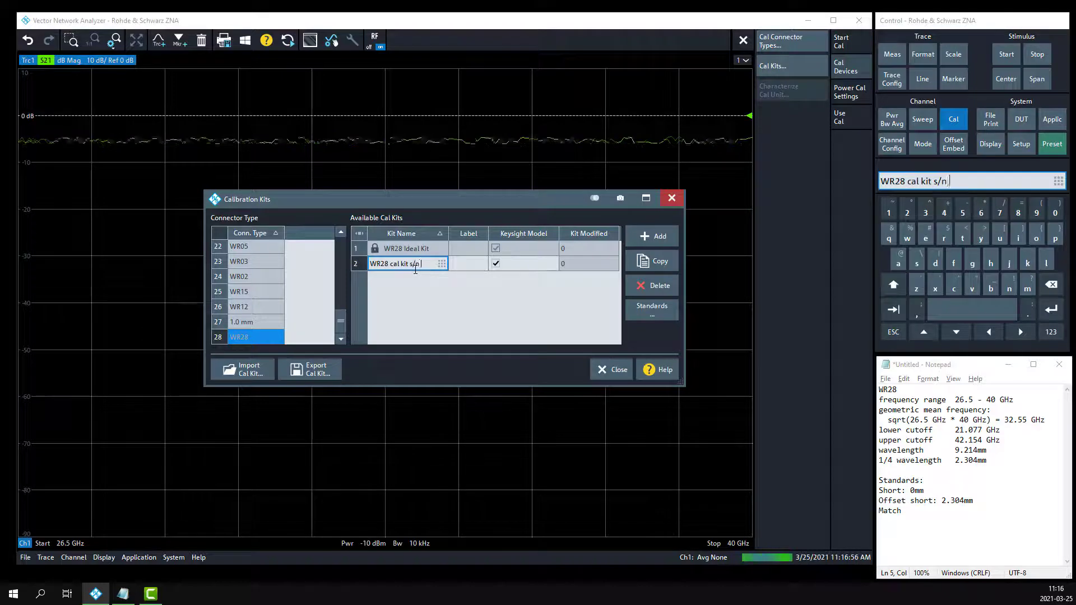
{"action": "type", "text": " 1"}
{"action": "key", "text": "Return"}
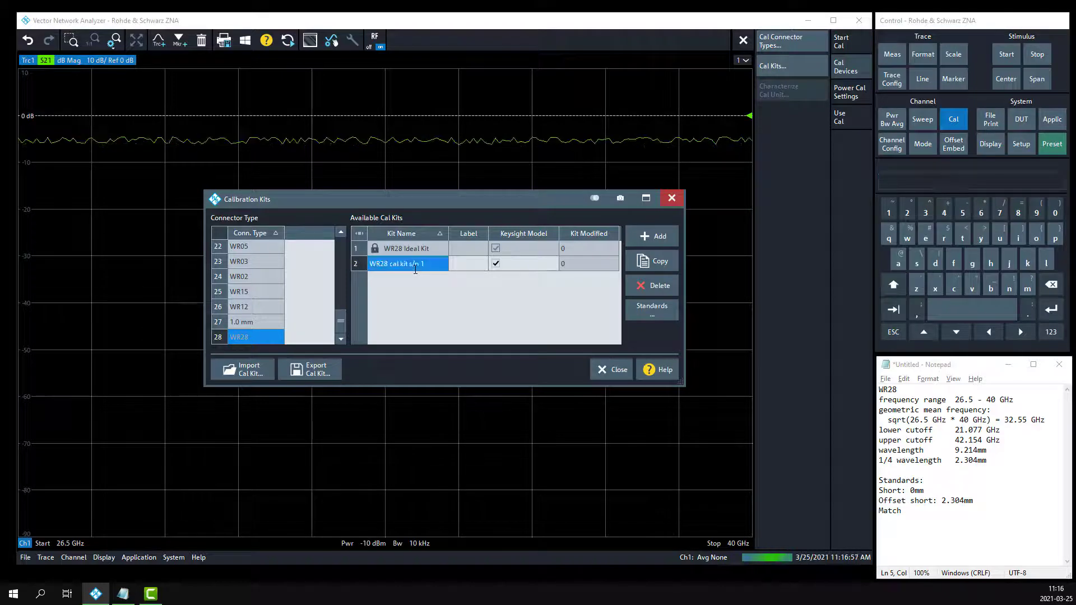
{"action": "left_click", "coordinate": [496, 264]}
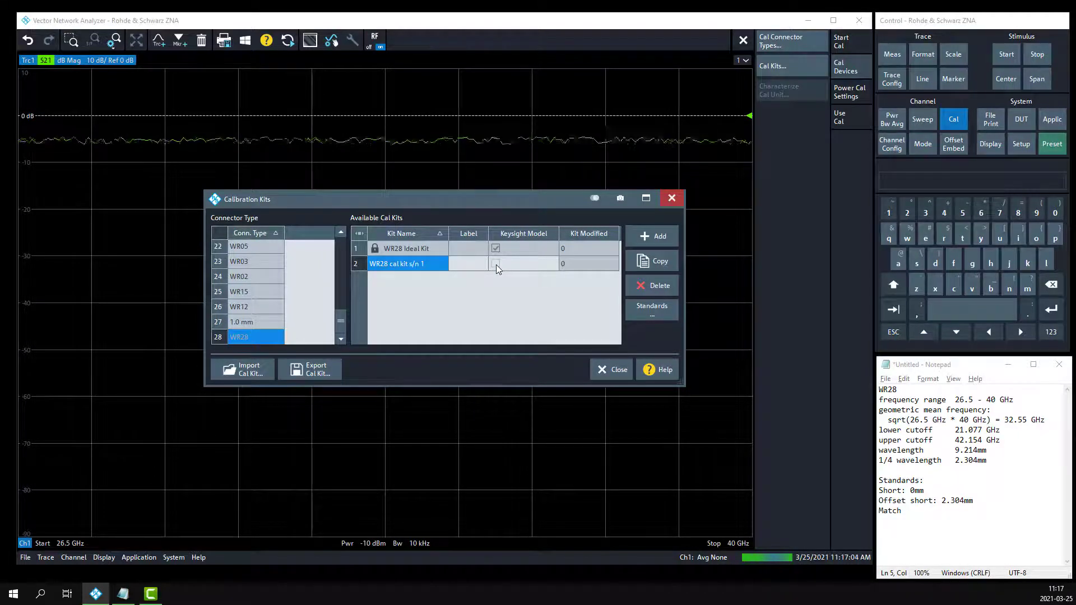
Add an Offset Short 1 one-port standard spanning 26.5 to 40 GHz
{"action": "left_click", "coordinate": [647, 314]}
{"action": "left_click", "coordinate": [650, 148]}
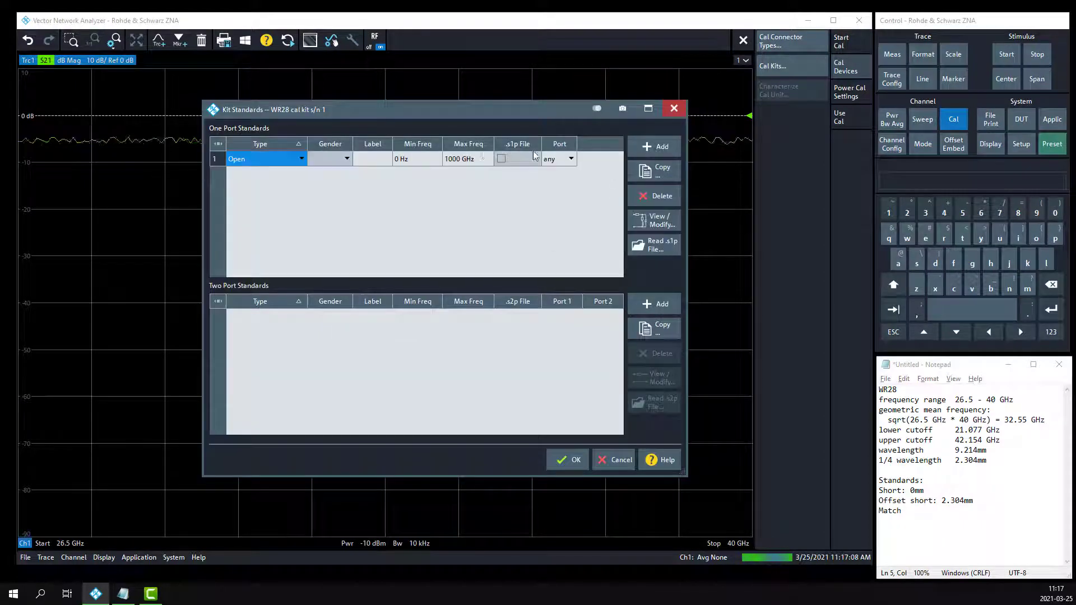
{"action": "left_click", "coordinate": [285, 160]}
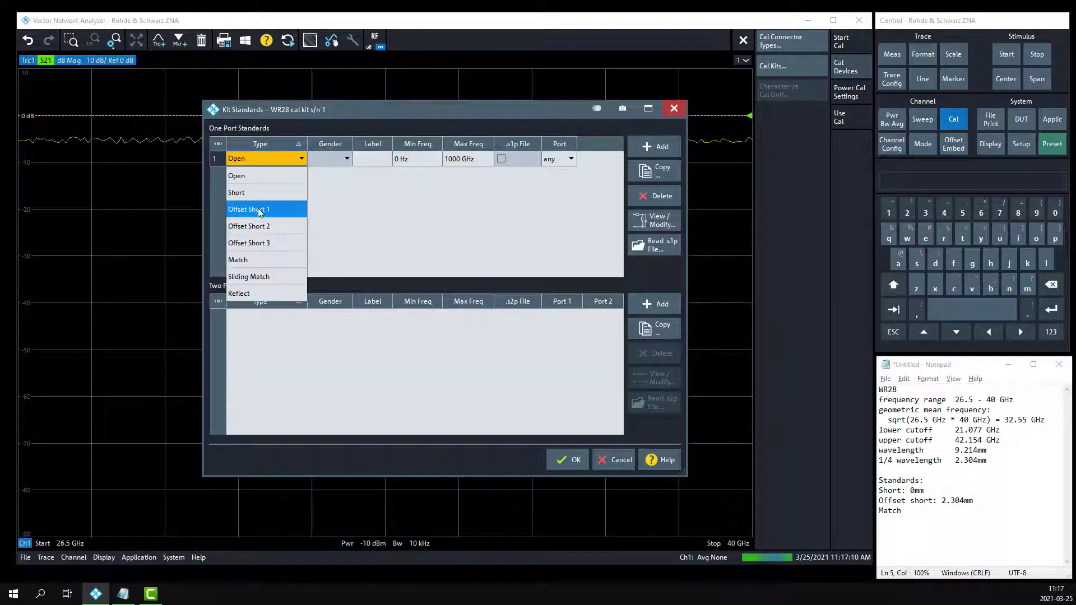
{"action": "left_click", "coordinate": [259, 210]}
{"action": "left_click", "coordinate": [405, 161]}
{"action": "type", "text": "26.5"}
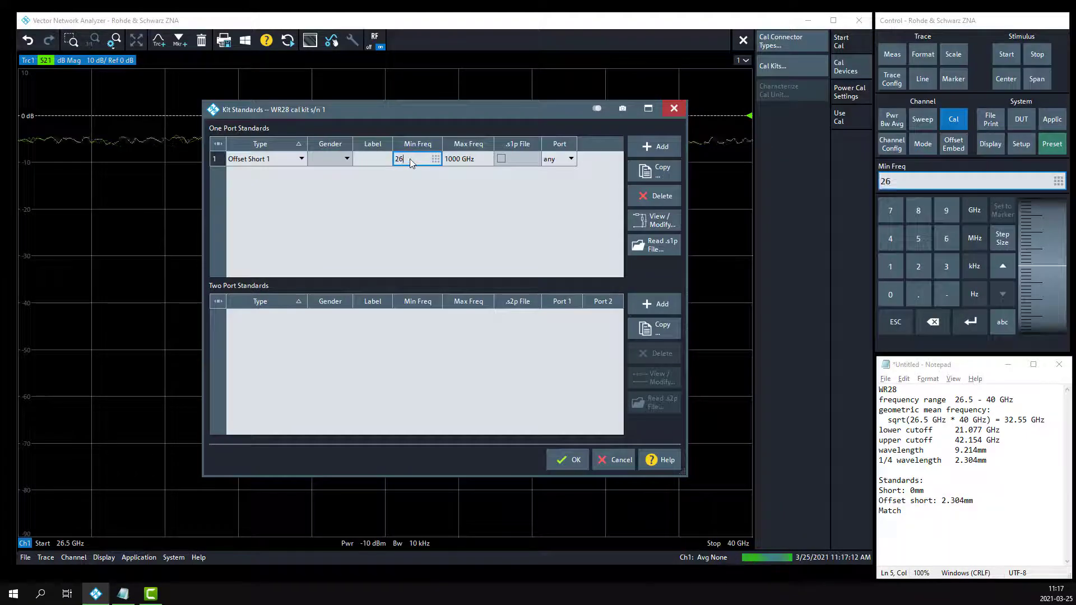
{"action": "left_click", "coordinate": [460, 159]}
{"action": "type", "text": "40"}
{"action": "key", "text": "Return"}
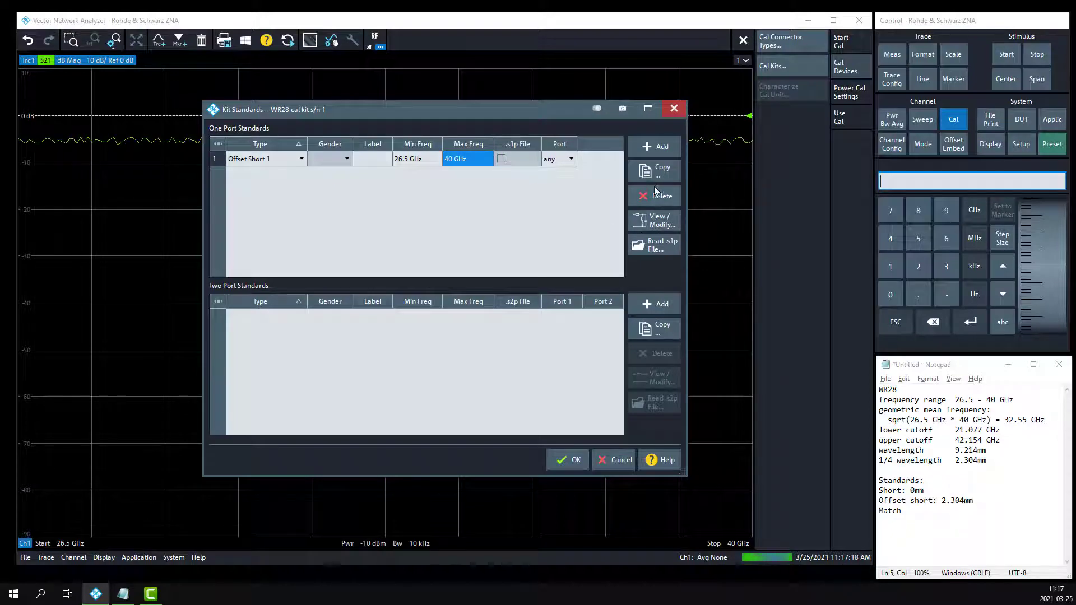
Add two more one-port standards, make one a Match, and open Match's definition
{"action": "left_click", "coordinate": [656, 147]}
{"action": "left_click", "coordinate": [655, 148]}
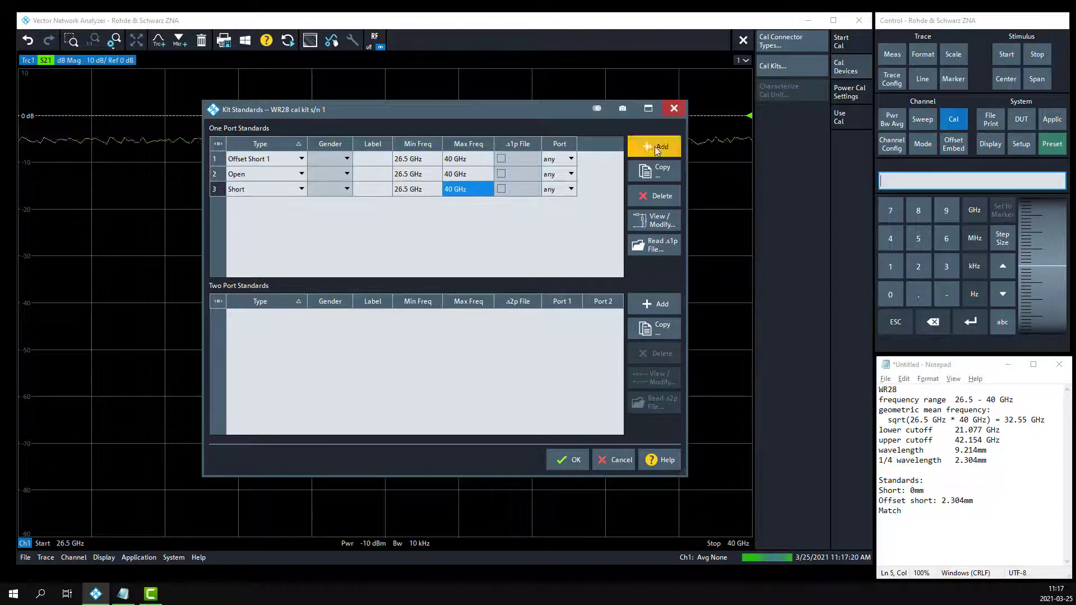
{"action": "left_click", "coordinate": [254, 174]}
{"action": "left_click", "coordinate": [254, 173]}
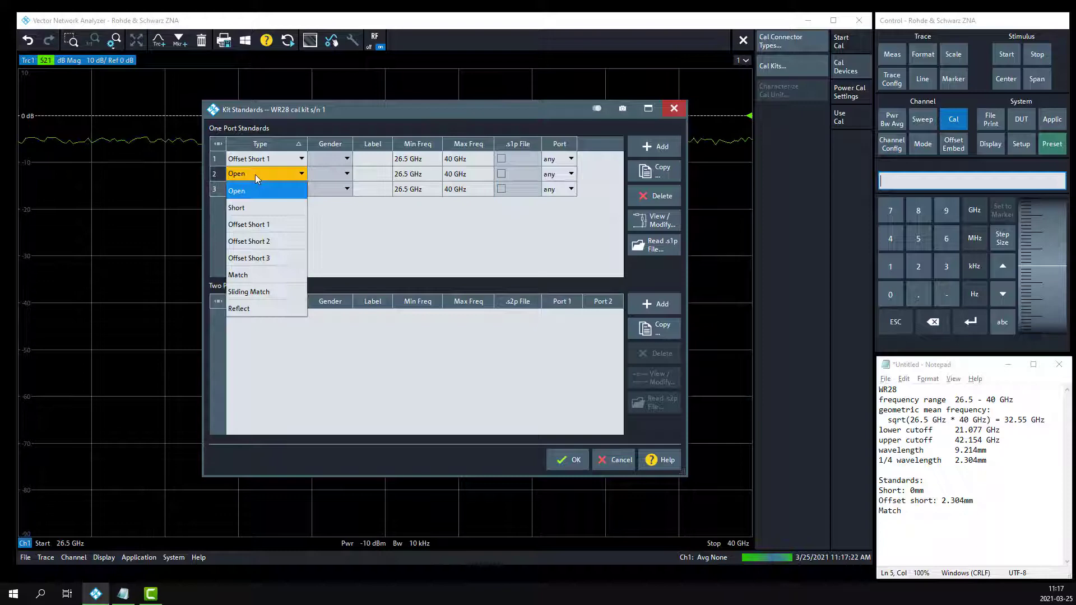
{"action": "left_click", "coordinate": [253, 276]}
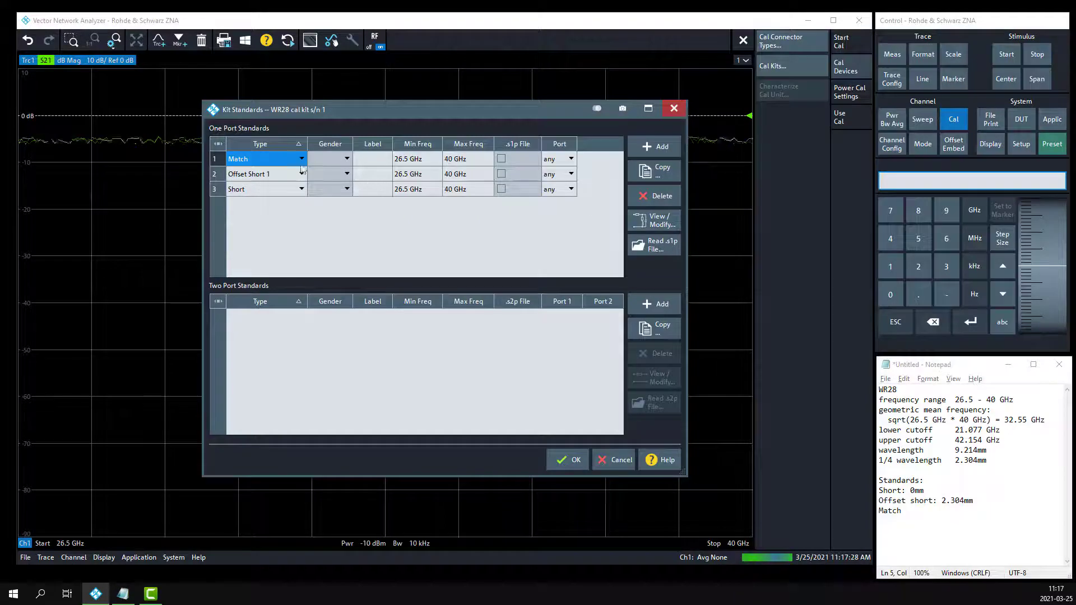
{"action": "left_click", "coordinate": [663, 223]}
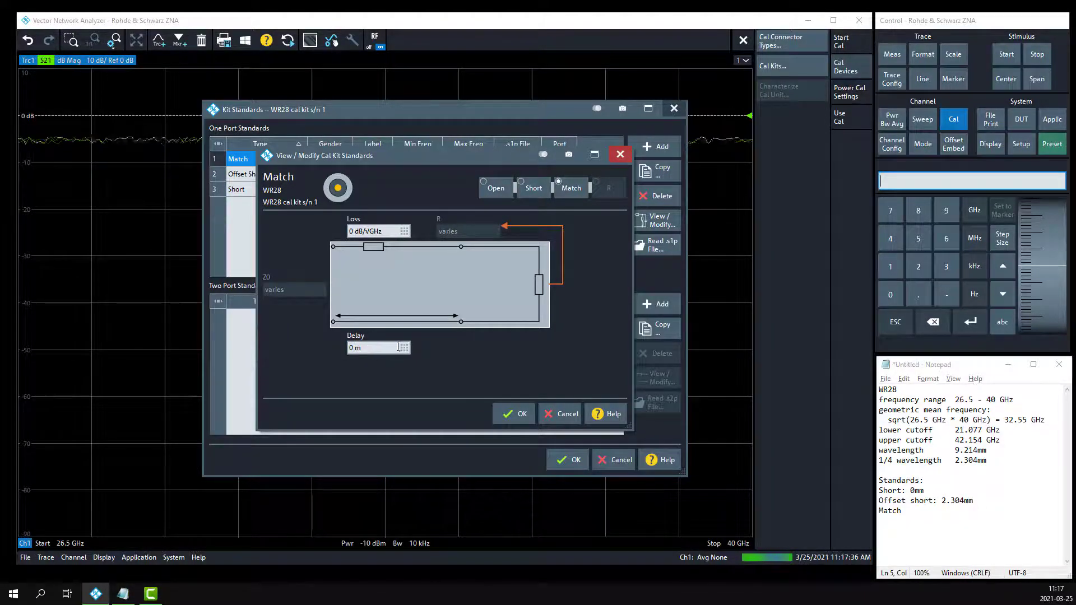
Confirm the Match definition, then set Offset Short 1's delay to 2.304 mm
{"action": "left_click", "coordinate": [514, 413]}
{"action": "left_click", "coordinate": [269, 177]}
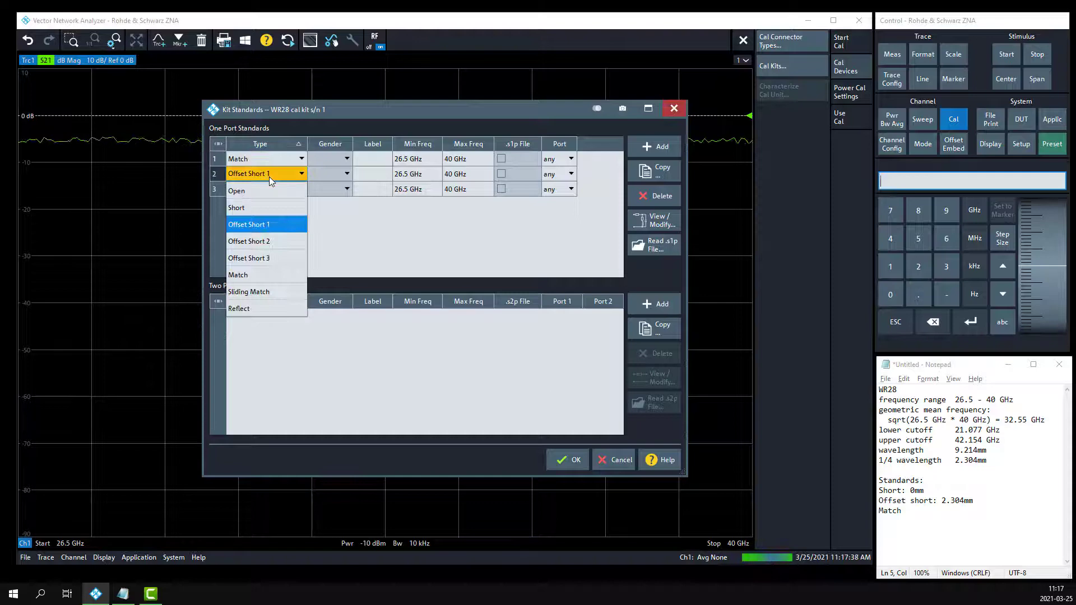
{"action": "left_click", "coordinate": [671, 224]}
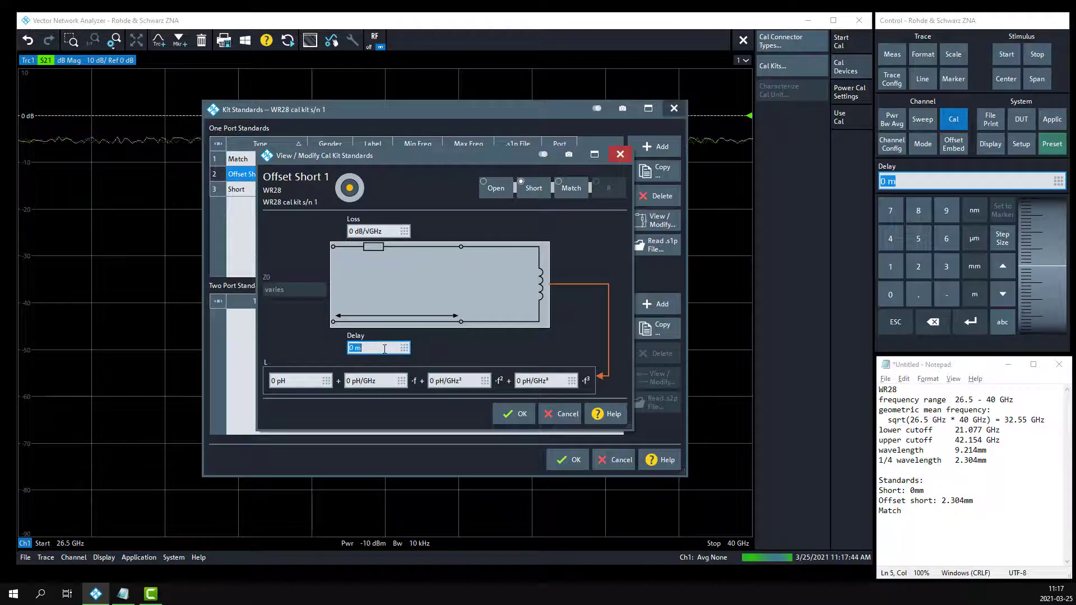
{"action": "left_click", "coordinate": [386, 348]}
{"action": "type", "text": "2.304"}
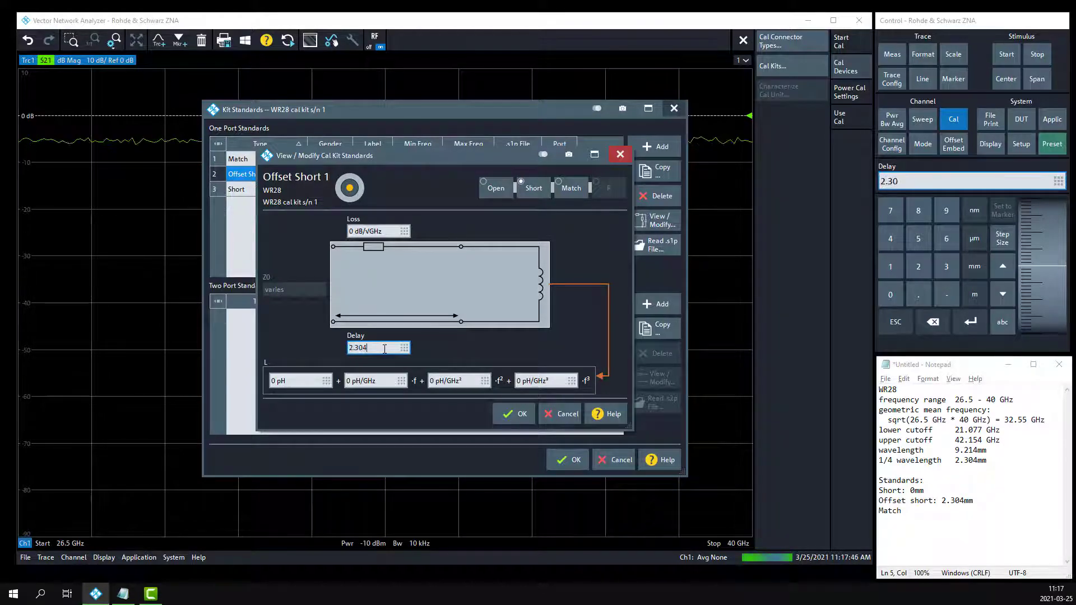
{"action": "key", "text": "Return"}
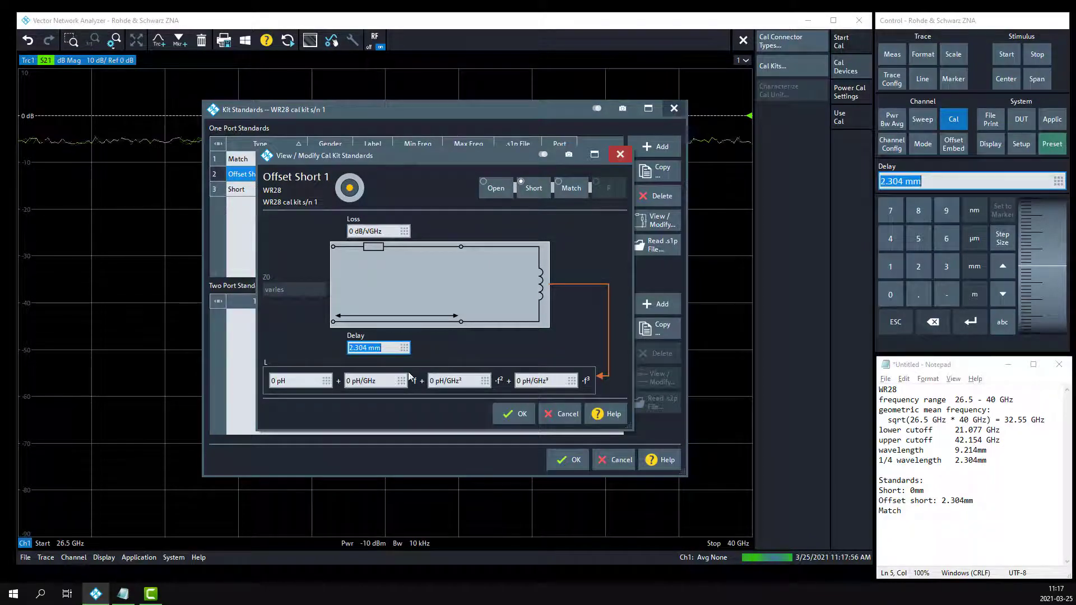
{"action": "left_click", "coordinate": [531, 412]}
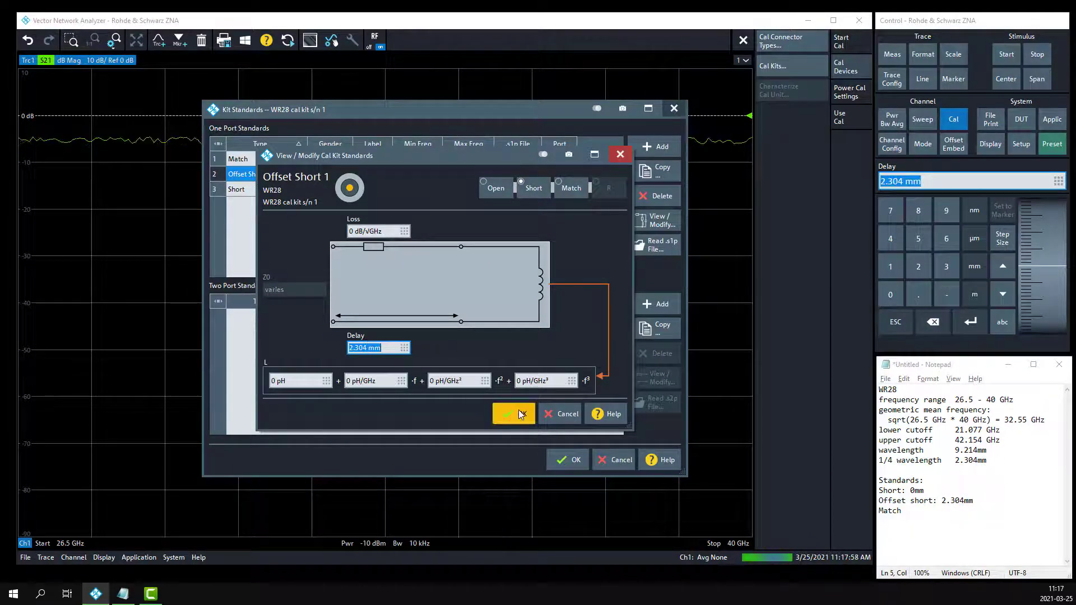
Inspect the Short standard's delay and close its definition unchanged
{"action": "left_click", "coordinate": [260, 190]}
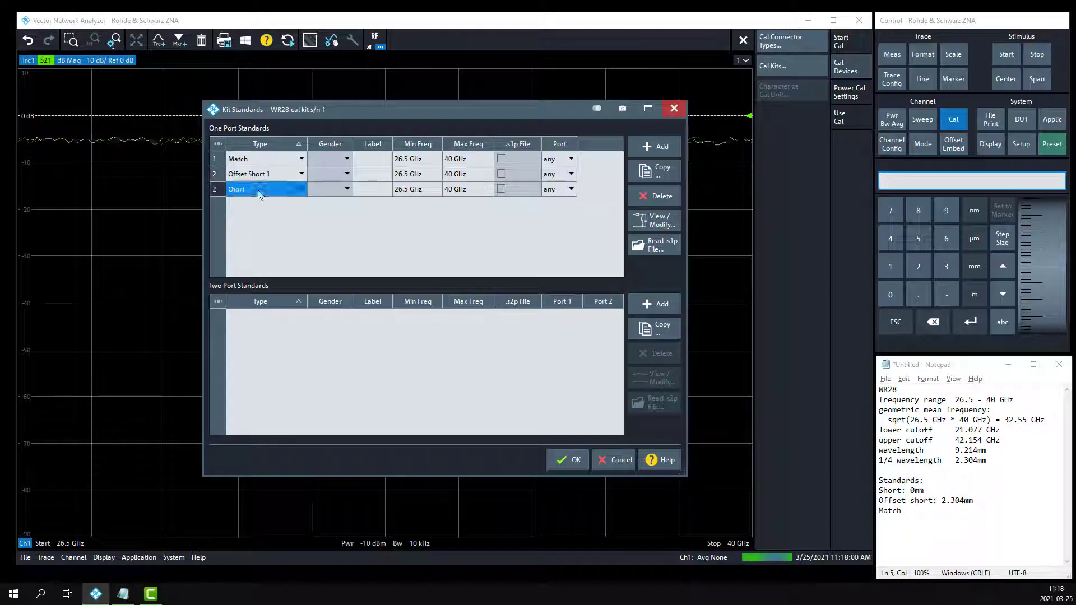
{"action": "left_click", "coordinate": [654, 221]}
{"action": "left_click", "coordinate": [654, 221]}
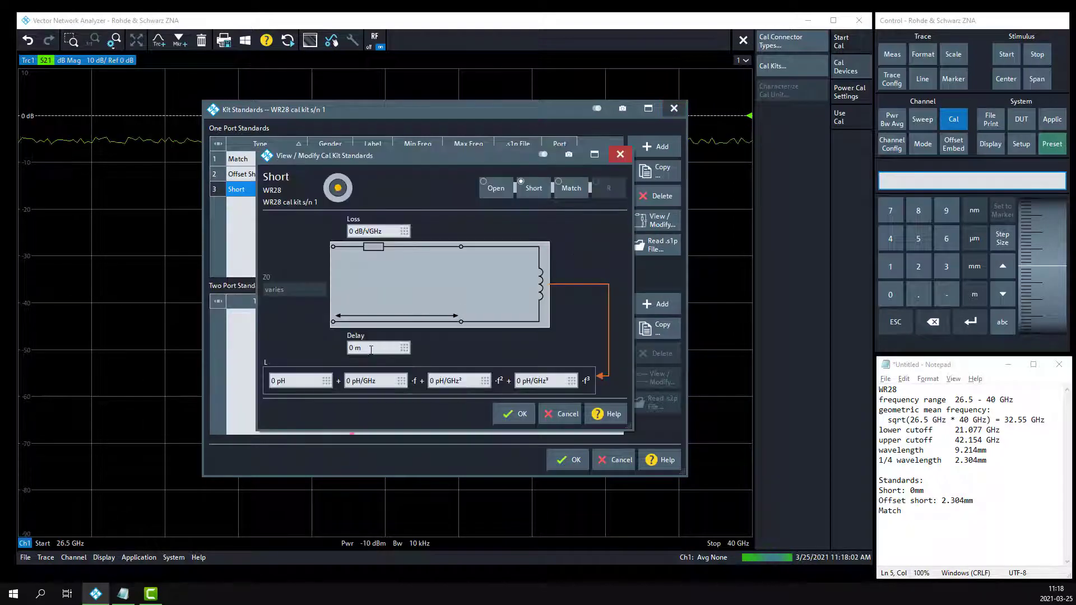
{"action": "left_click", "coordinate": [350, 349]}
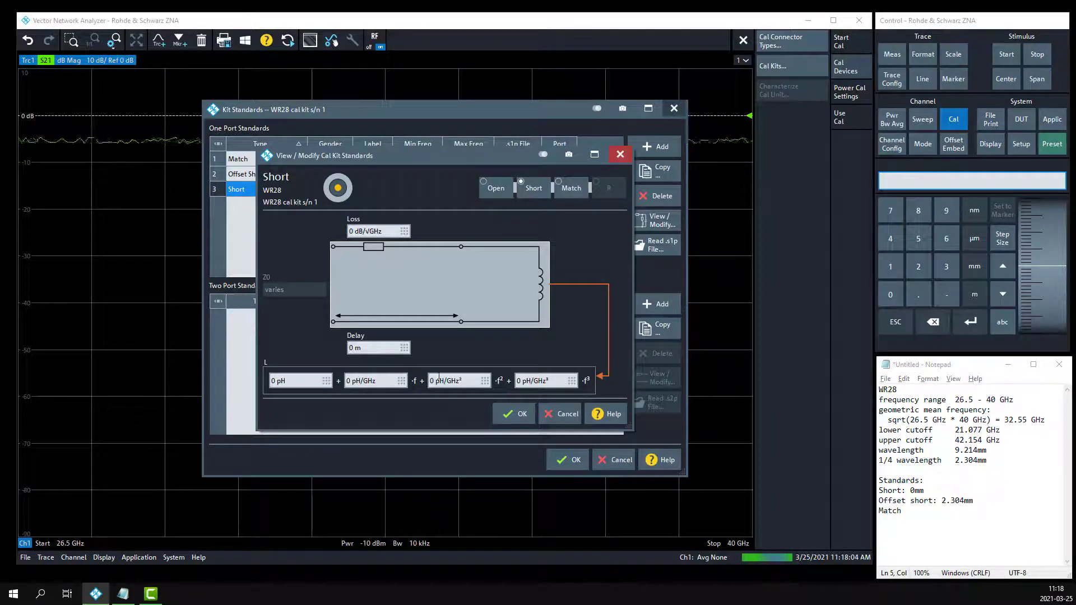
{"action": "left_click", "coordinate": [555, 415]}
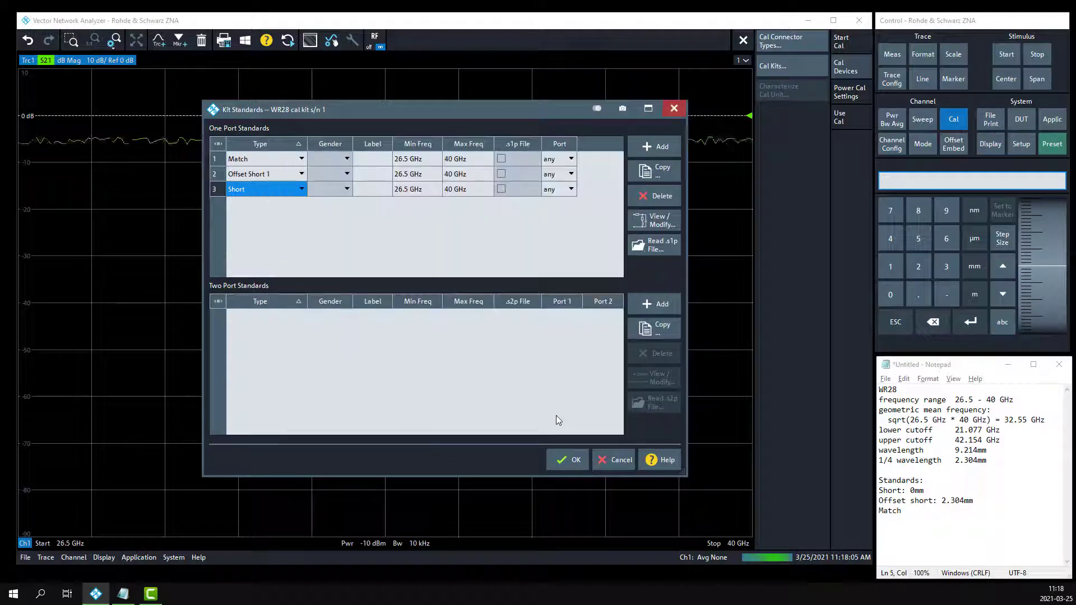
Add a Through two-port standard spanning 26.5 to 40 GHz and review its parameters
{"action": "left_click", "coordinate": [651, 304]}
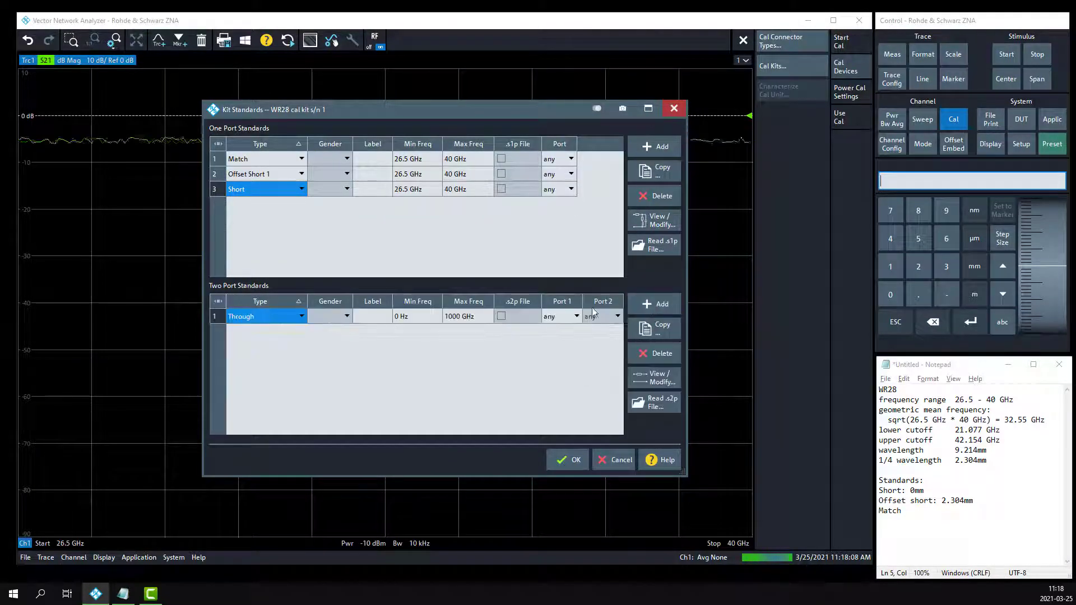
{"action": "left_click", "coordinate": [418, 316]}
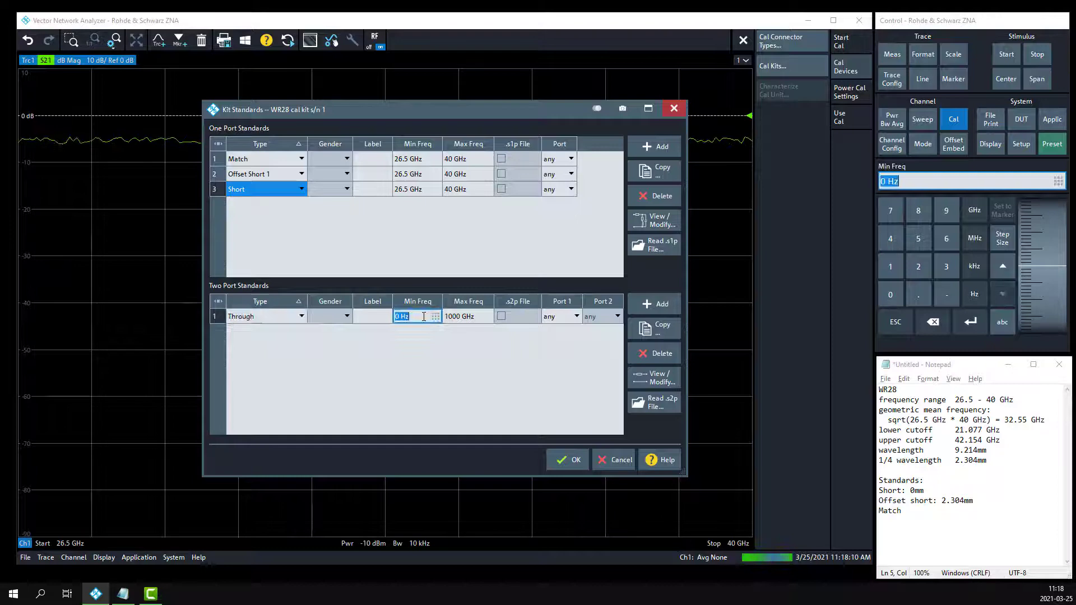
{"action": "type", "text": "2"}
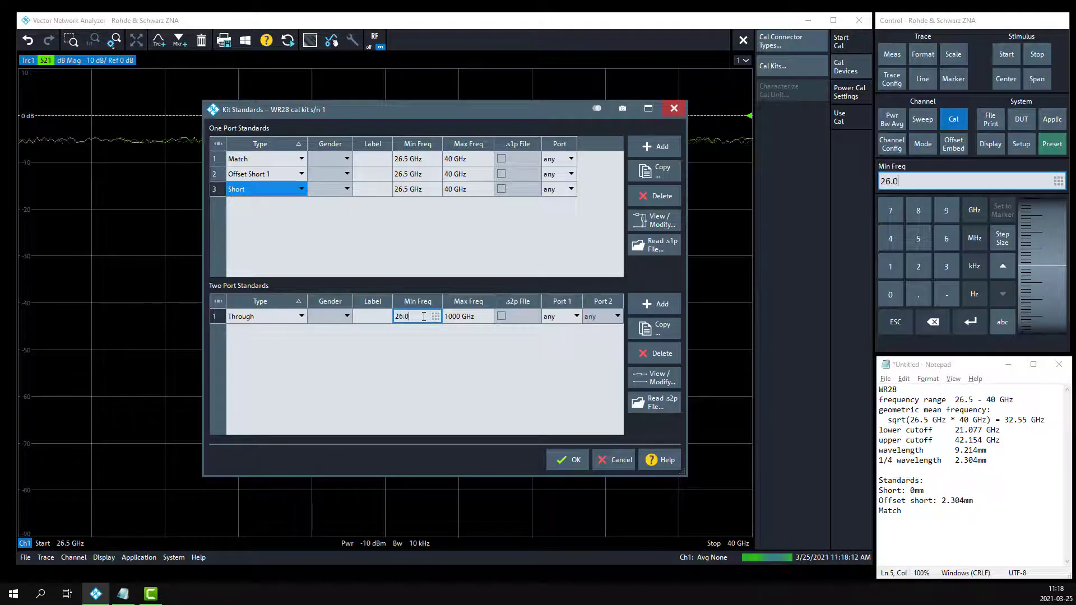
{"action": "type", "text": "6.5"}
{"action": "key", "text": "Return"}
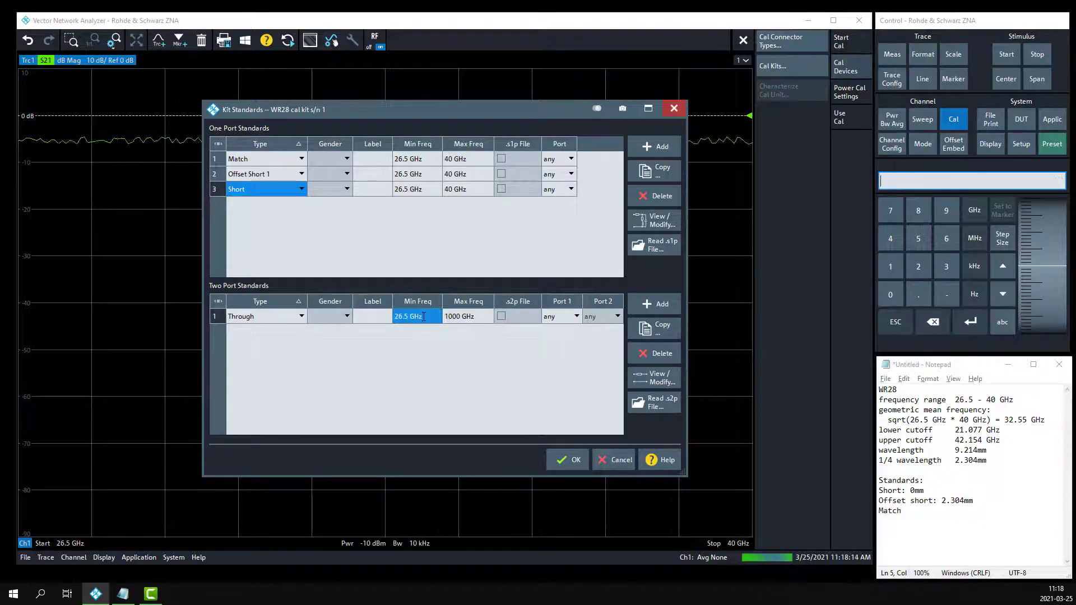
{"action": "left_click", "coordinate": [472, 317]}
{"action": "type", "text": "40"}
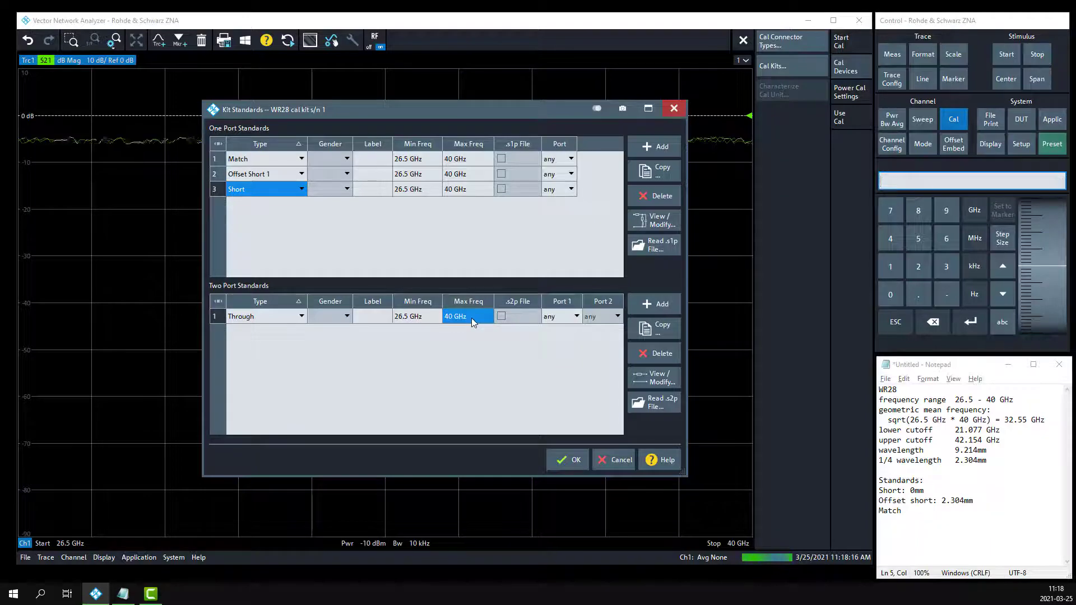
{"action": "key", "text": "Return"}
{"action": "left_click", "coordinate": [650, 378]}
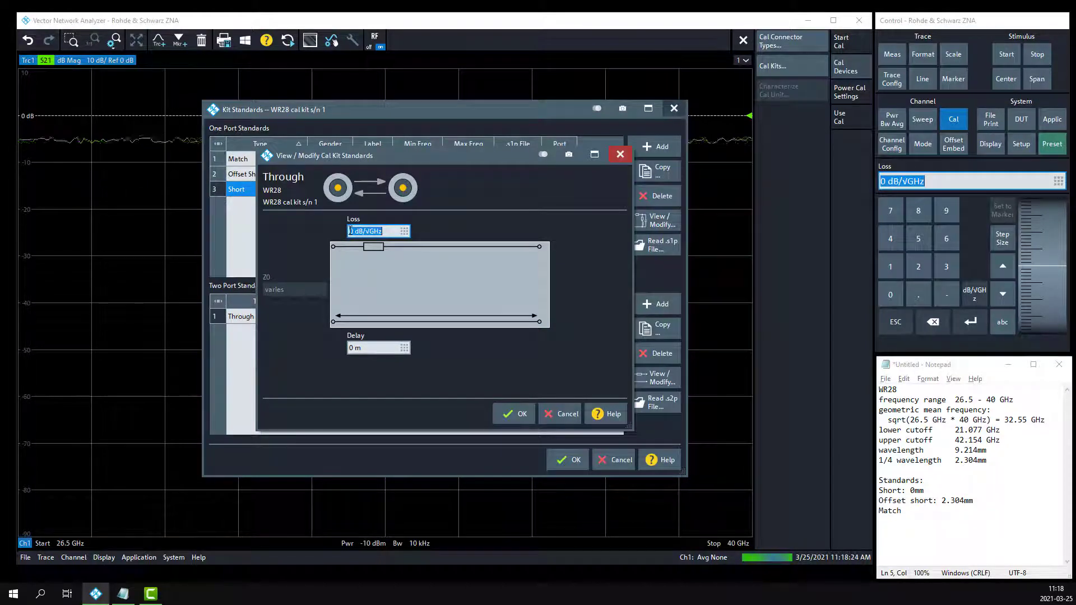
{"action": "left_click", "coordinate": [566, 417]}
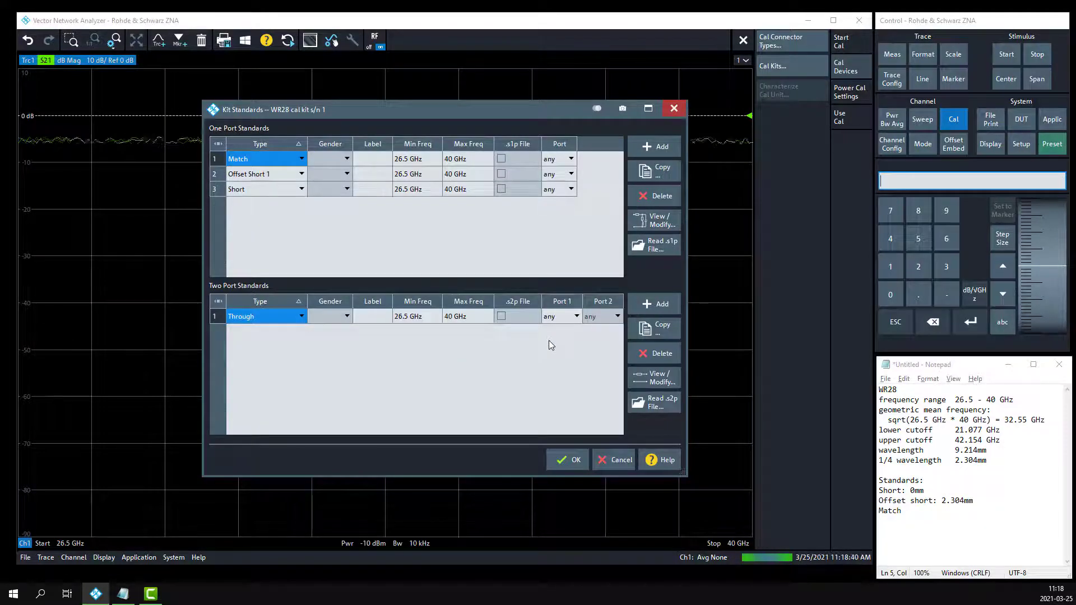
Save the kit's standards, close the kit manager, and open channel 1's calibration setup
{"action": "left_click", "coordinate": [568, 455]}
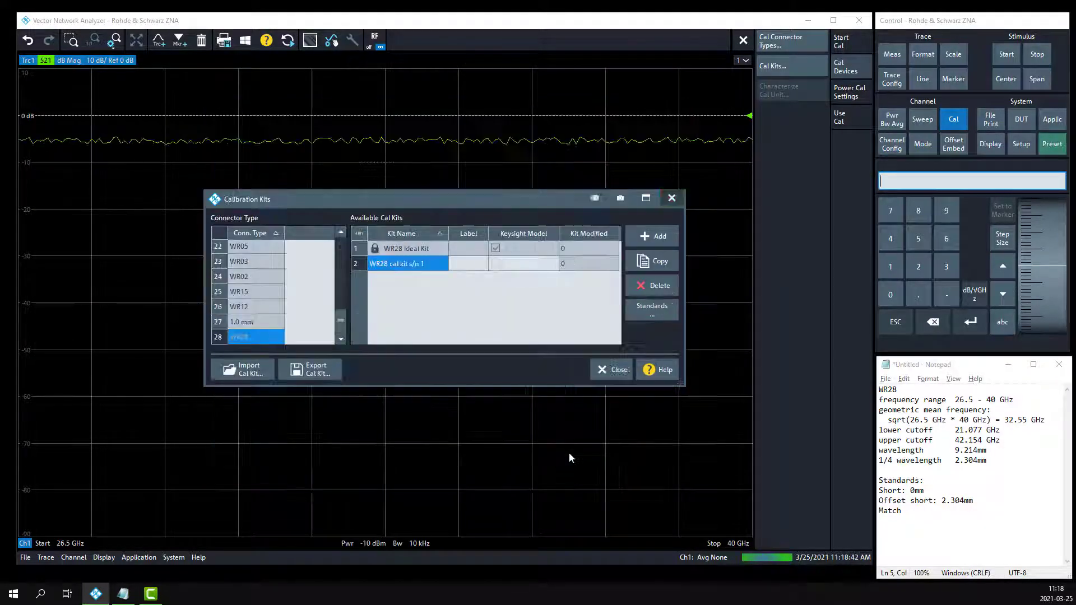
{"action": "left_click", "coordinate": [613, 372]}
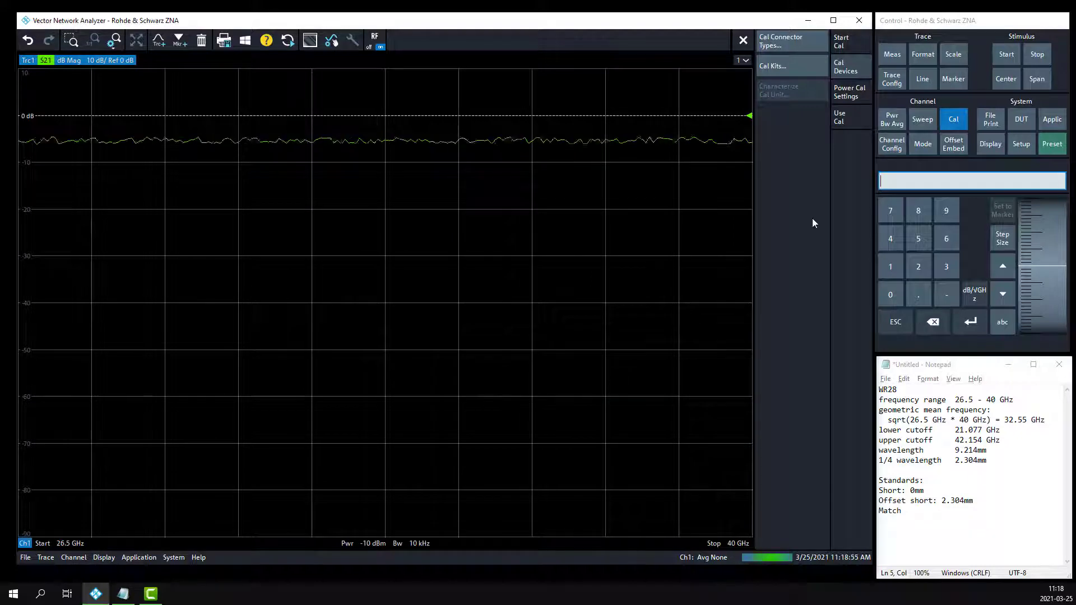
{"action": "left_click", "coordinate": [846, 45]}
{"action": "left_click", "coordinate": [797, 79]}
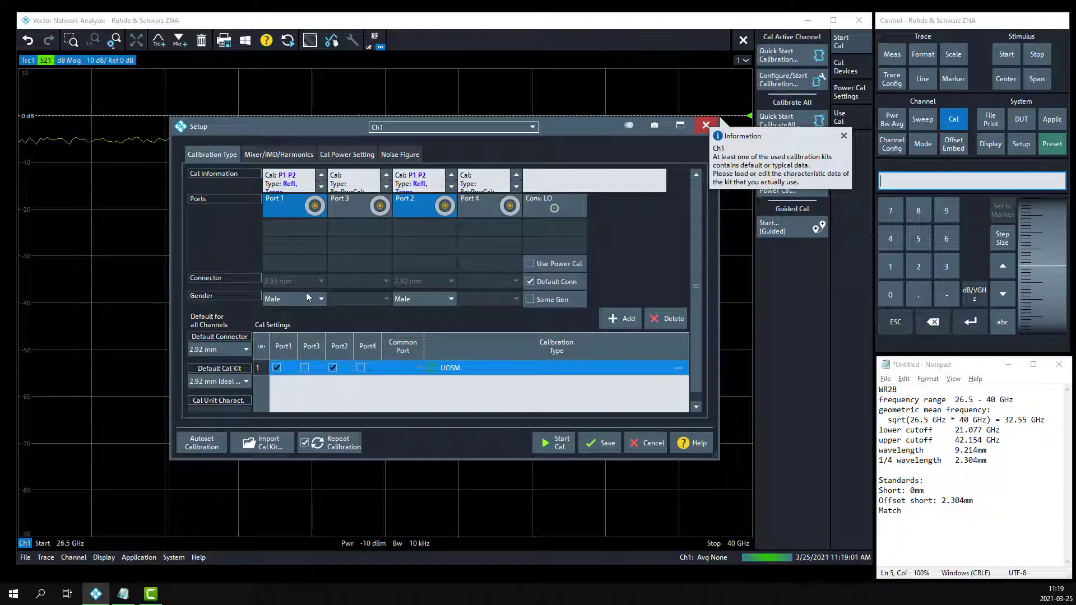
Set the default connector to WR28 and the default cal kit to 'WR28 cal kit s/n 1'
{"action": "left_click", "coordinate": [238, 352]}
{"action": "left_click_drag", "start_coordinate": [245, 387], "coordinate": [245, 516]}
{"action": "left_click", "coordinate": [226, 516]}
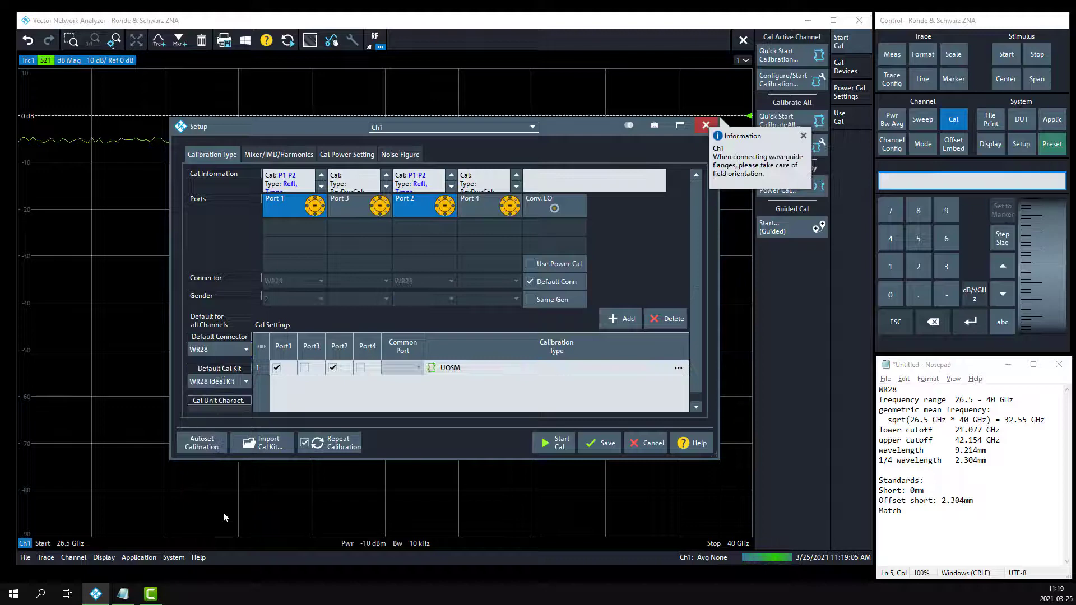
{"action": "left_click", "coordinate": [221, 385]}
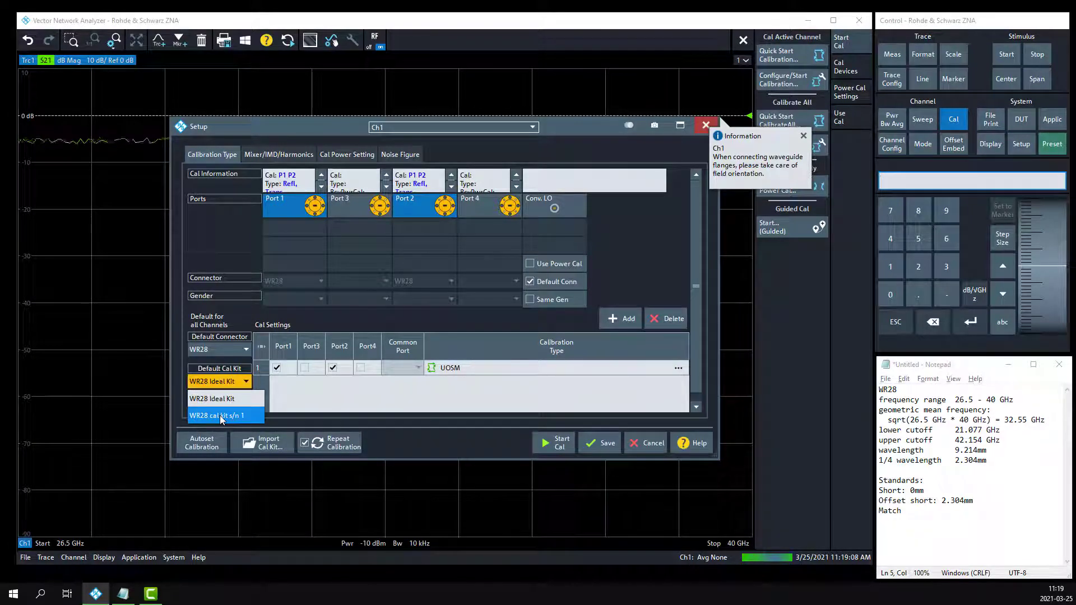
{"action": "left_click", "coordinate": [220, 415]}
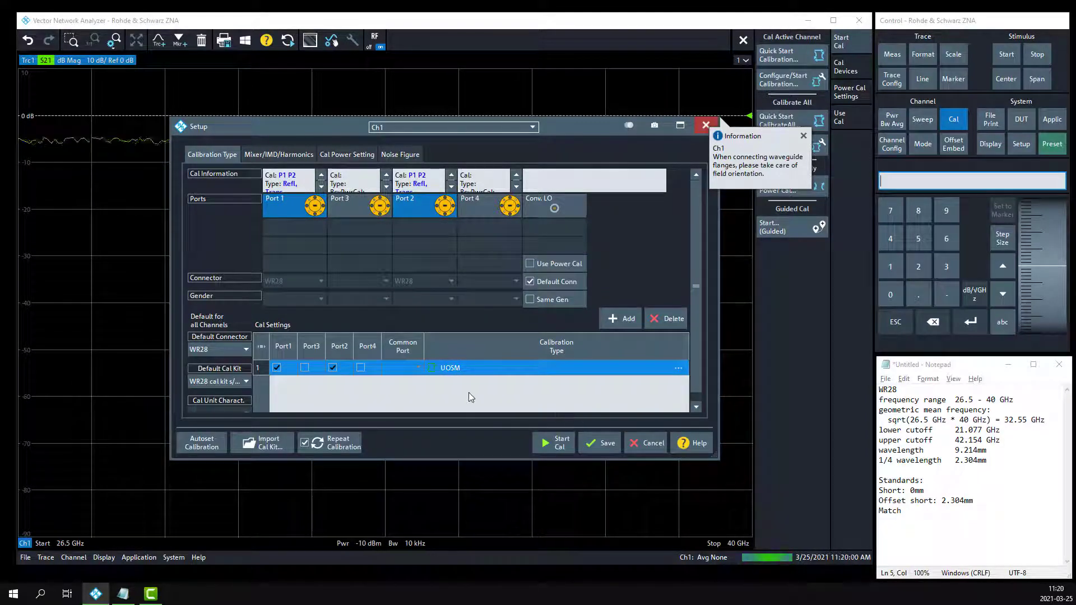
Measure Short, Offset Short 1 and Match on ports 1 and 2, plus the Unknown Through
{"action": "left_click", "coordinate": [553, 440]}
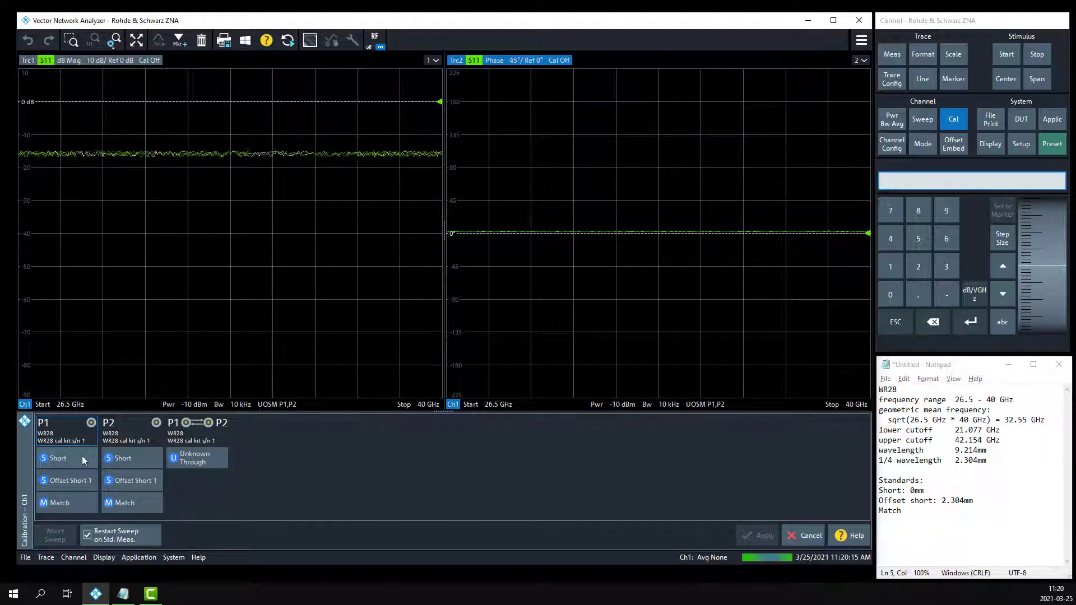
{"action": "left_click", "coordinate": [81, 455]}
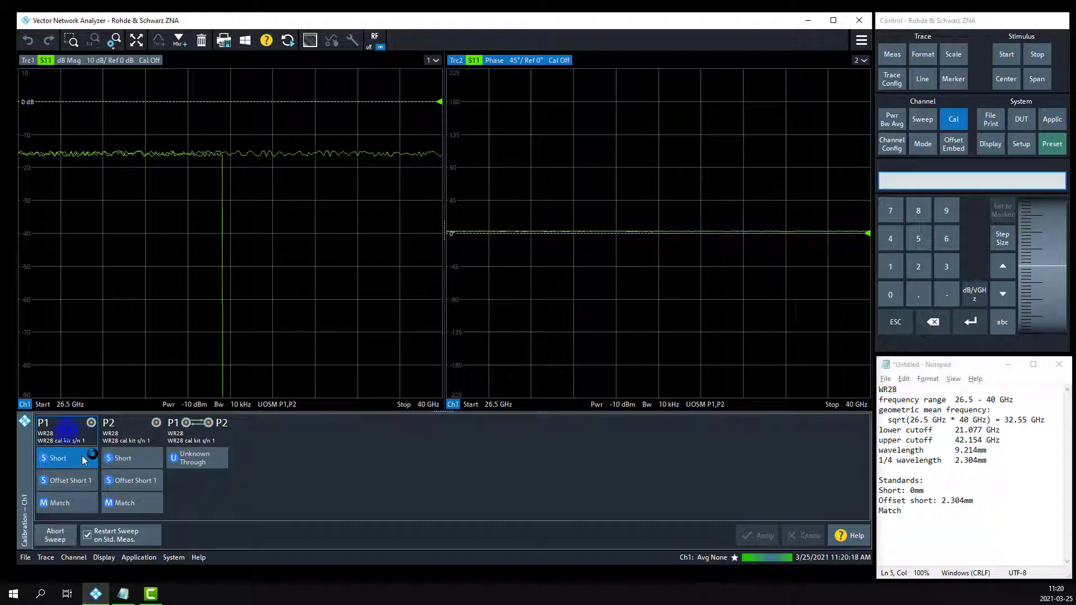
{"action": "left_click", "coordinate": [80, 480]}
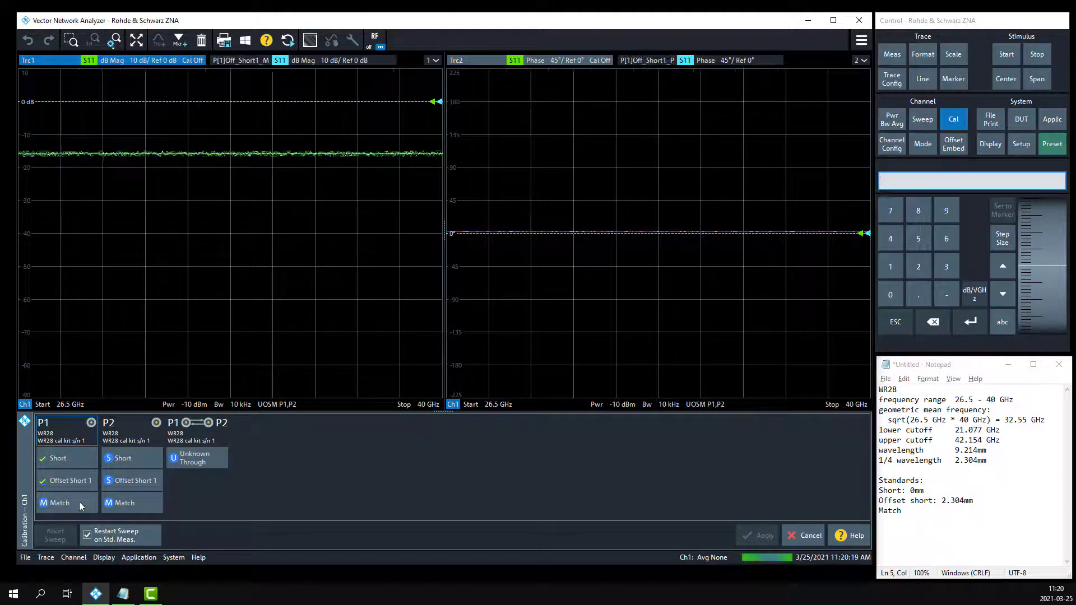
{"action": "left_click", "coordinate": [79, 502]}
{"action": "left_click", "coordinate": [145, 461]}
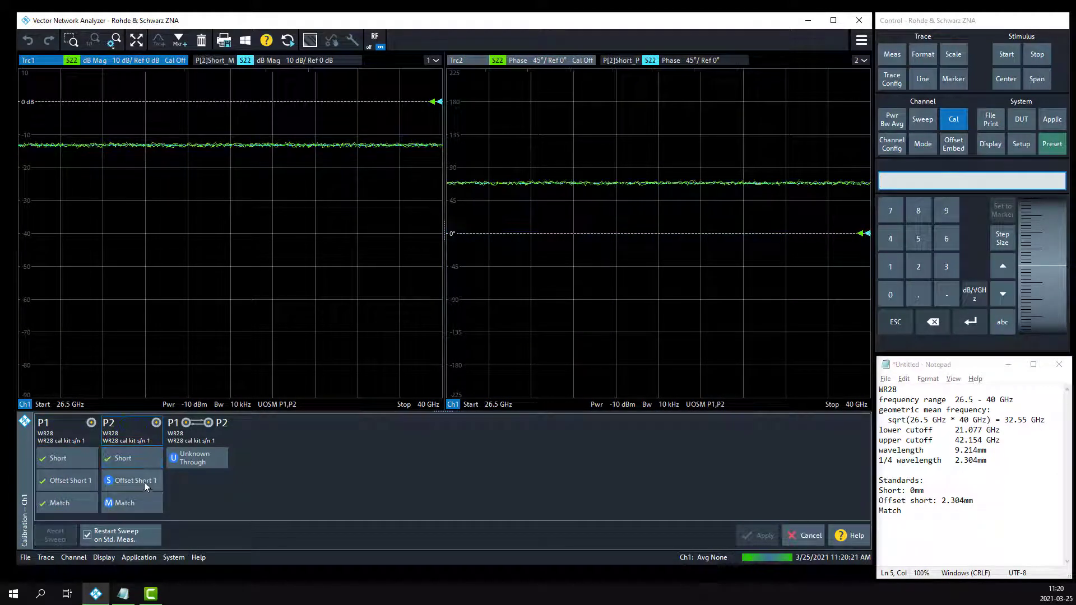
{"action": "left_click", "coordinate": [143, 482]}
{"action": "left_click", "coordinate": [143, 500]}
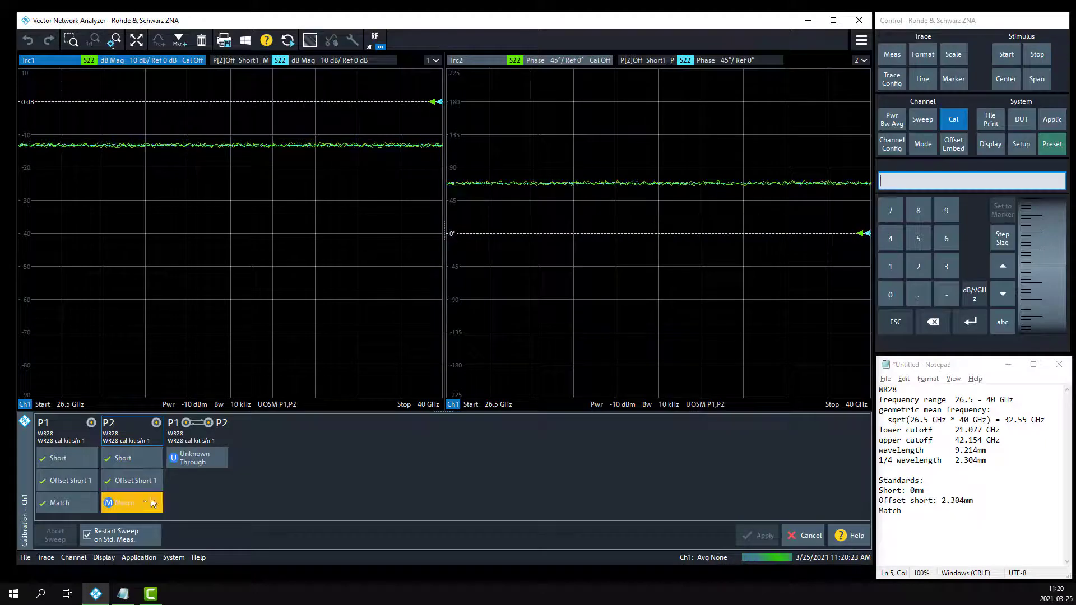
{"action": "left_click", "coordinate": [199, 460]}
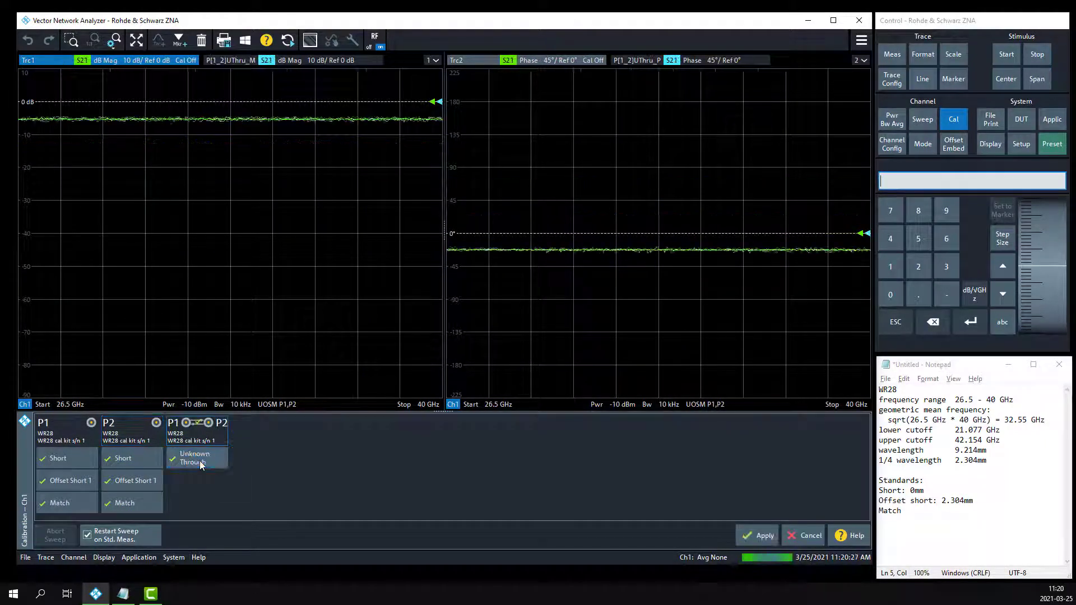
Apply the measured UOSM calibration to channel 1
{"action": "left_click", "coordinate": [754, 536]}
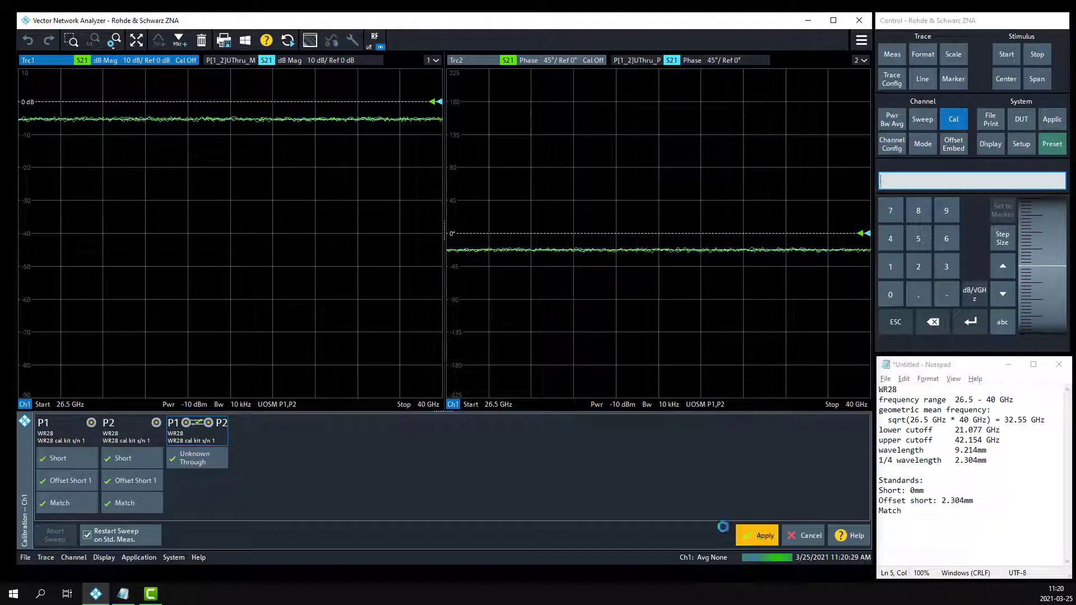